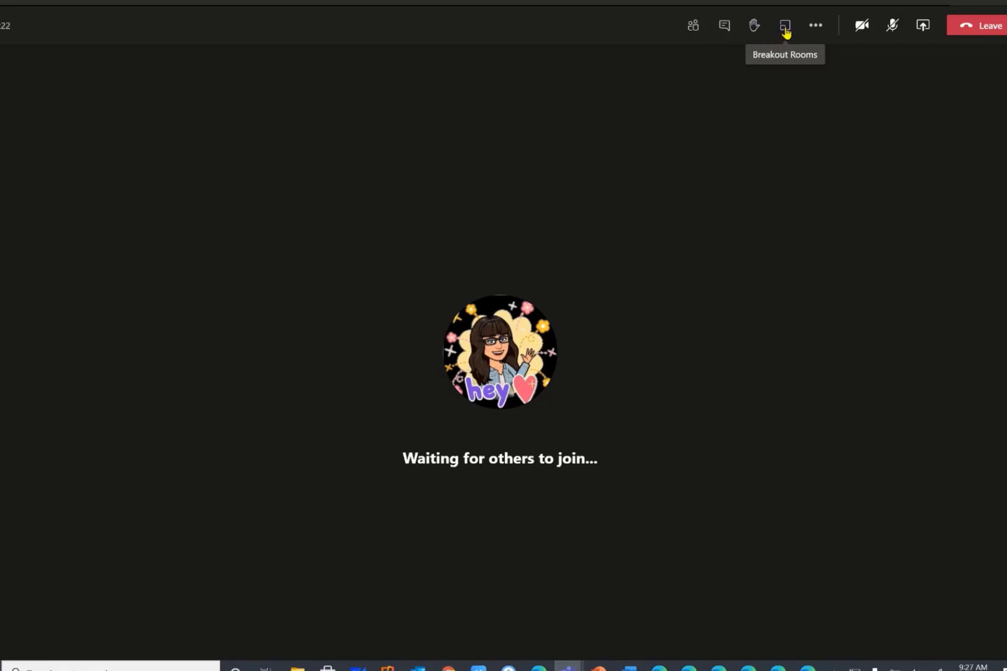
Step: Create 4 breakout rooms for the meeting with participants assigned manually
left_click(786, 32)
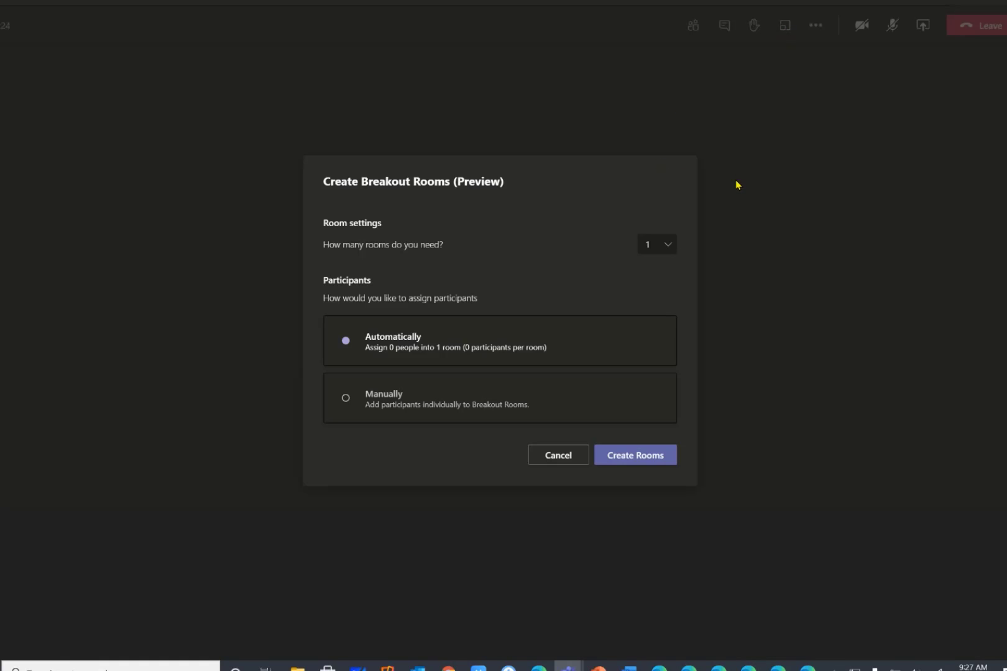
left_click(667, 248)
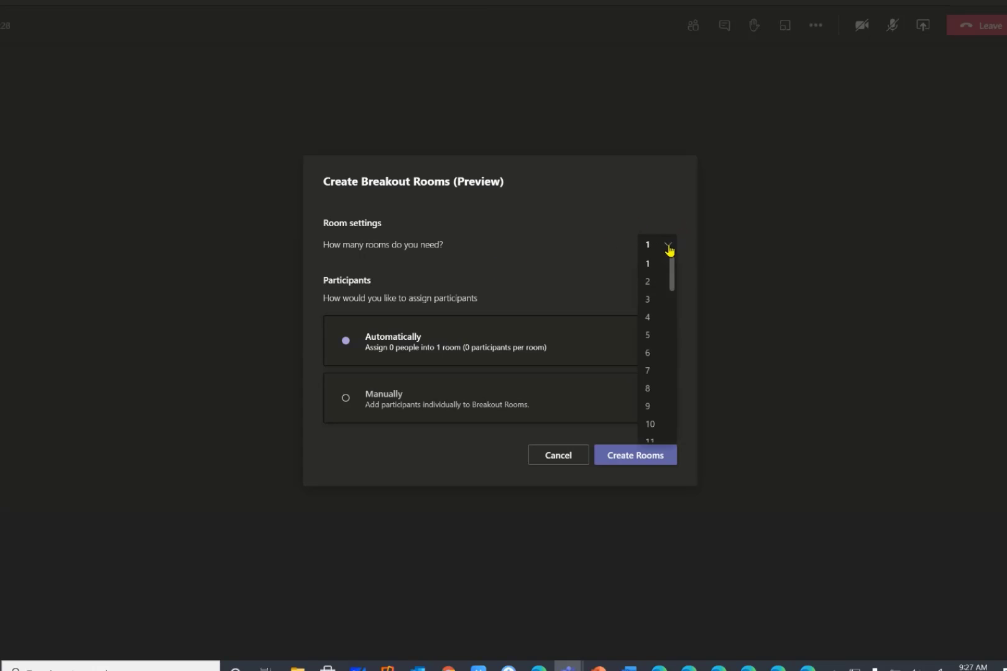
scroll(659, 307, "down", 13)
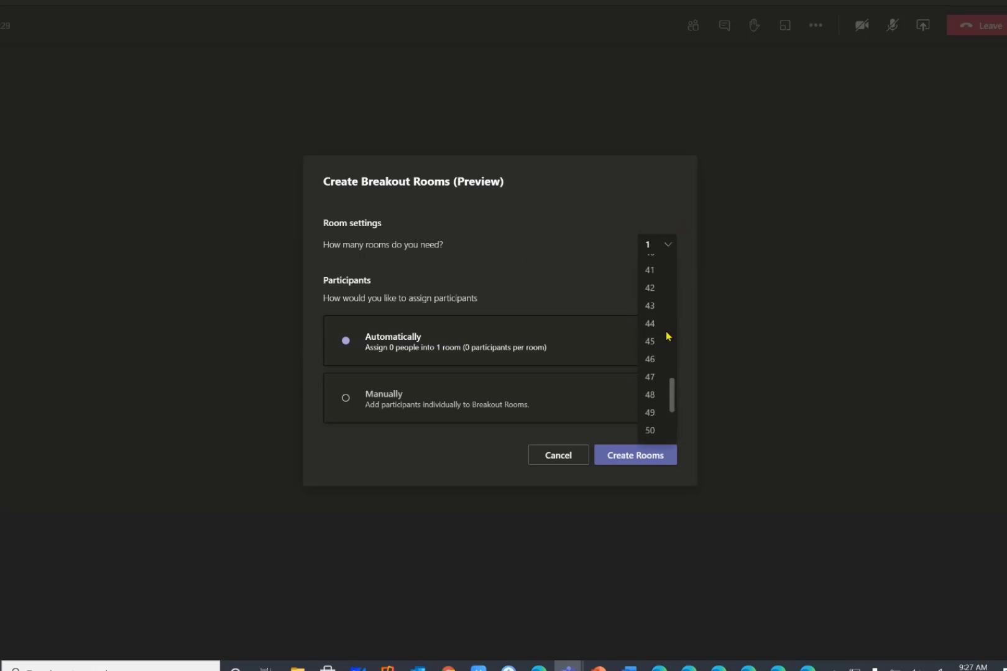
scroll(666, 336, "up", 13)
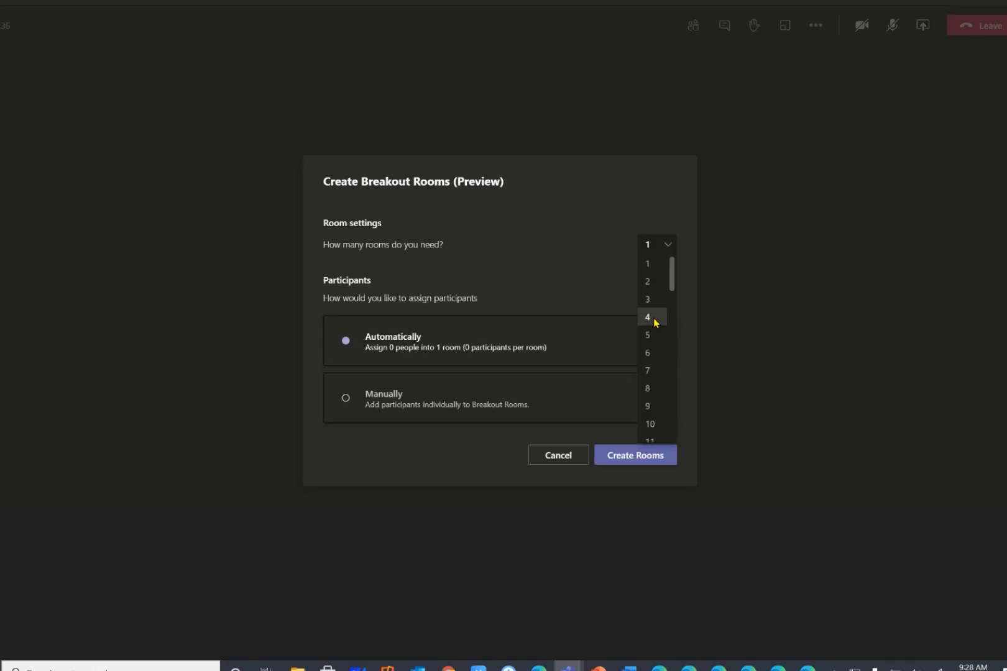
left_click(655, 323)
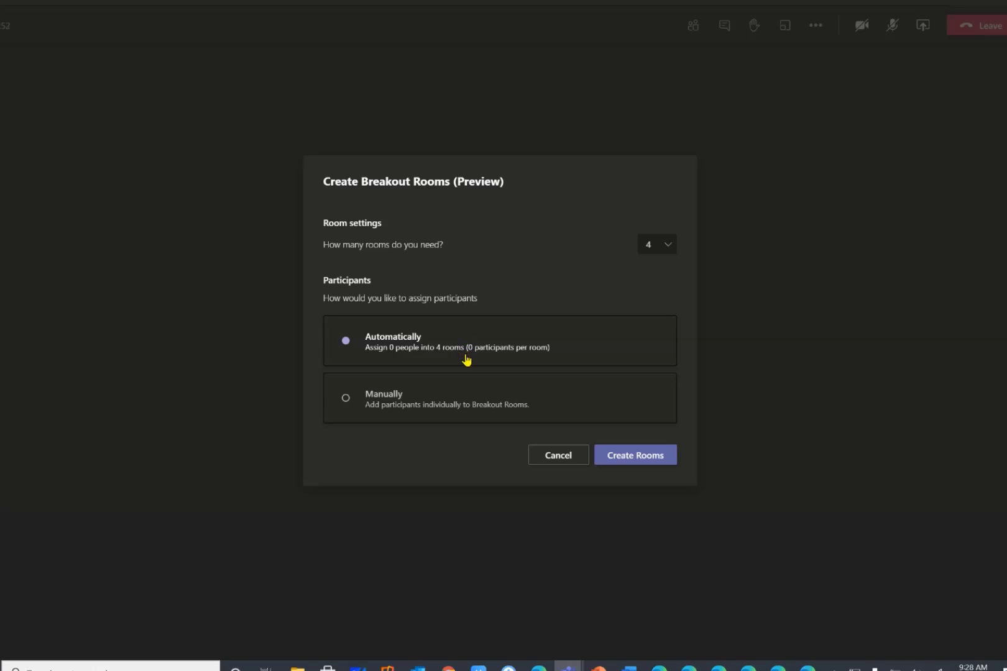
left_click(416, 407)
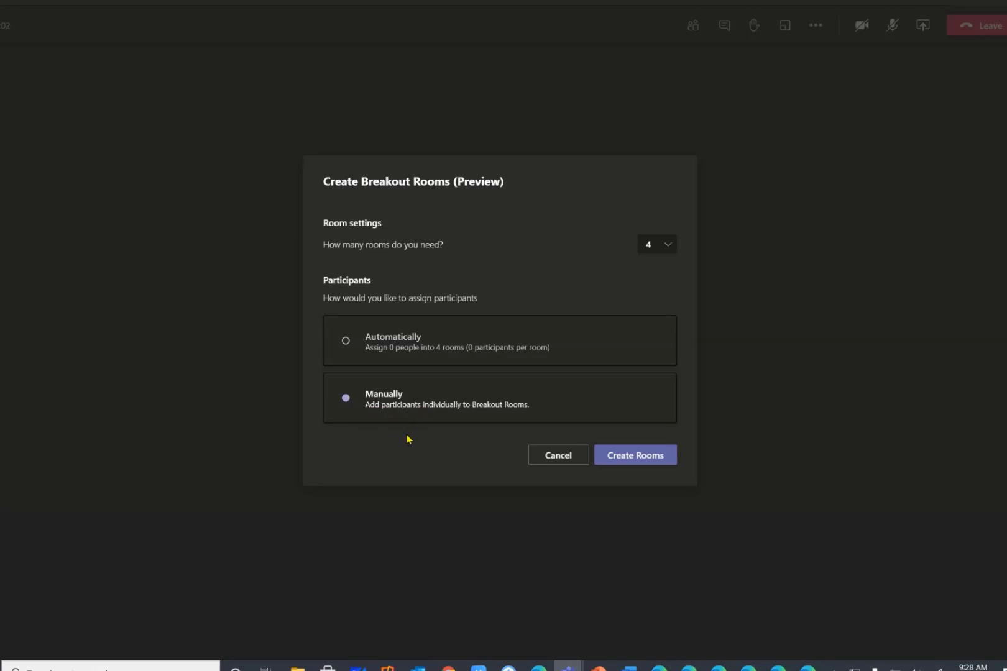
left_click(619, 463)
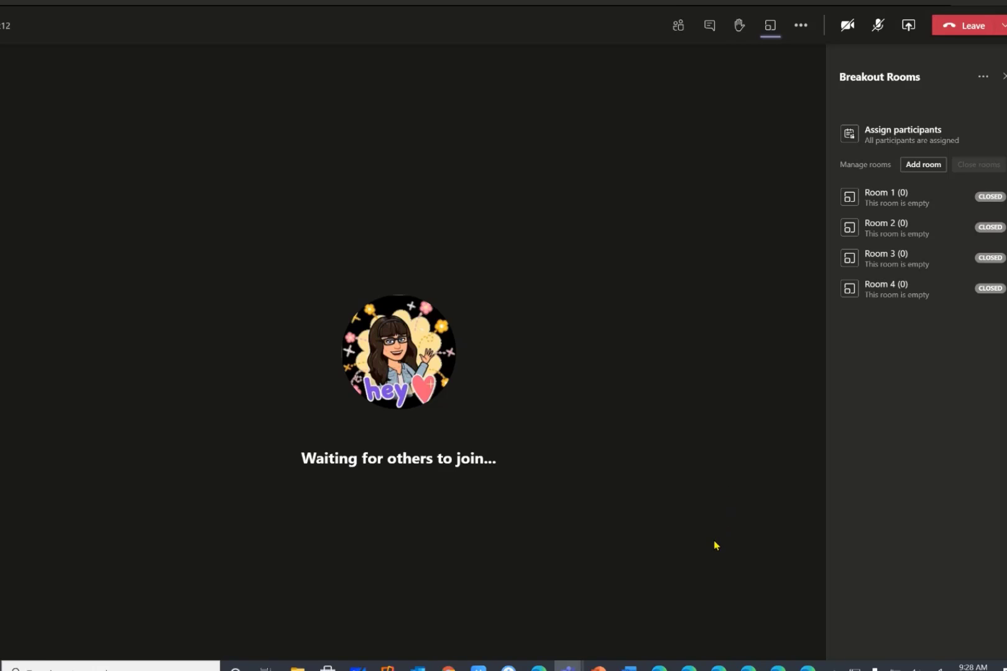
Step: Join Demo of Breakout Rooms from the first student's browser window with the microphone muted, and start joining from the second student's window
left_click(659, 667)
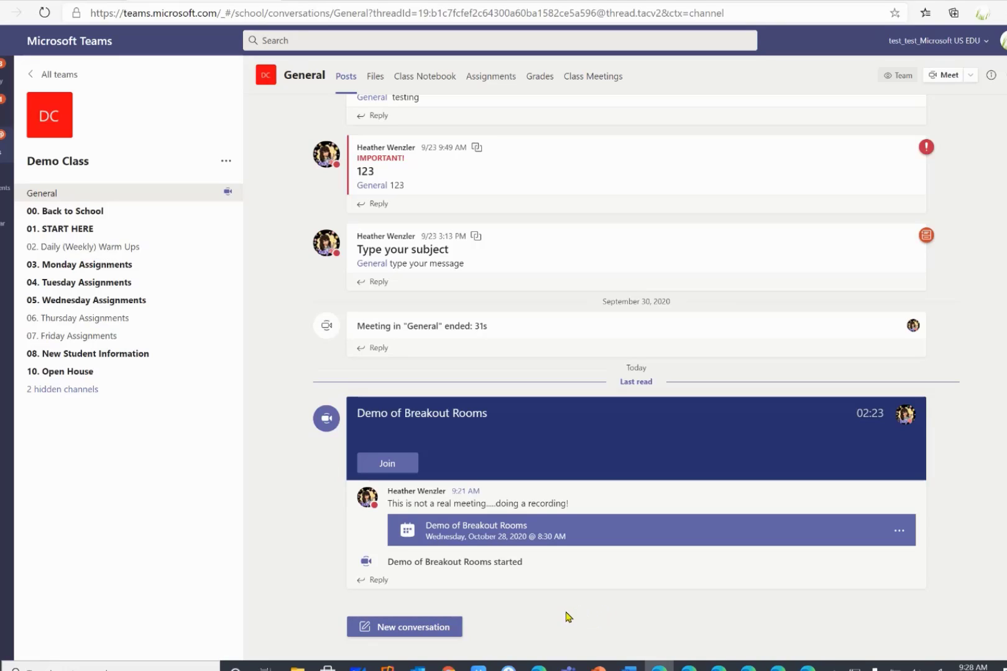
left_click(387, 464)
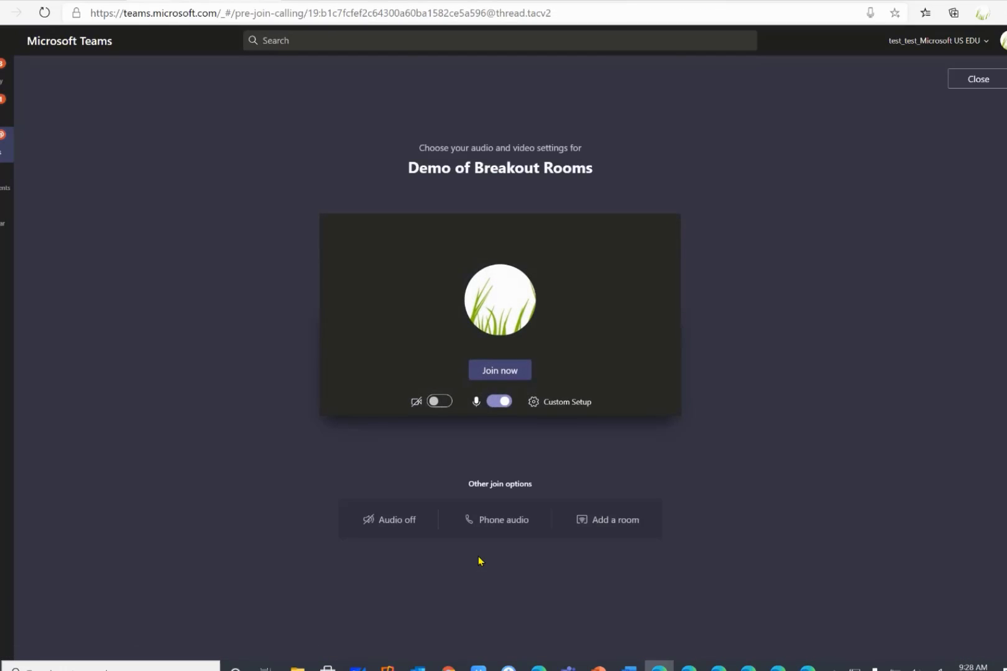
left_click(497, 401)
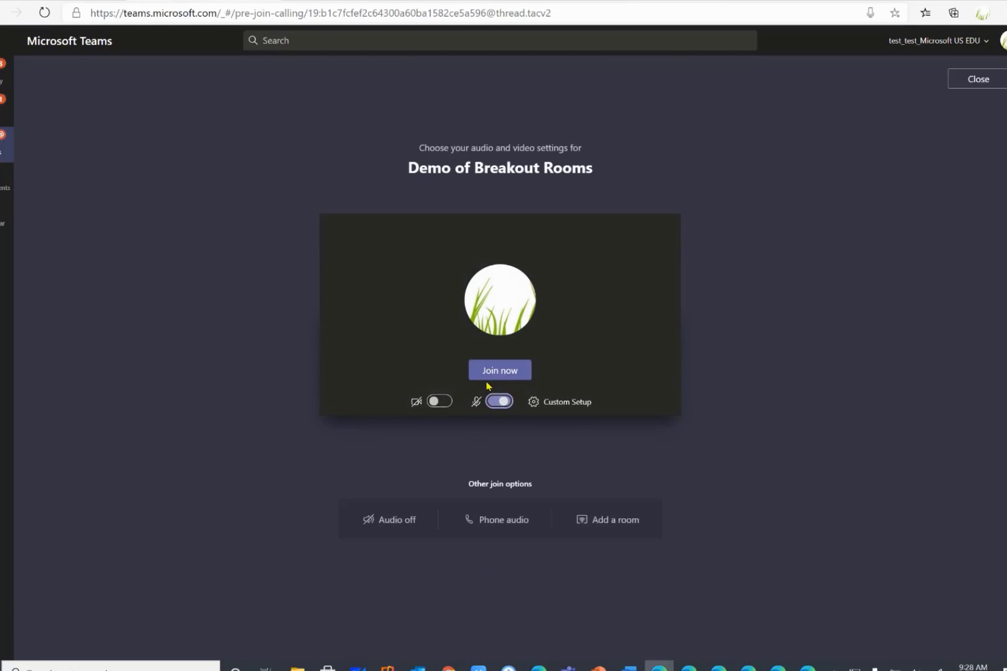
left_click(494, 375)
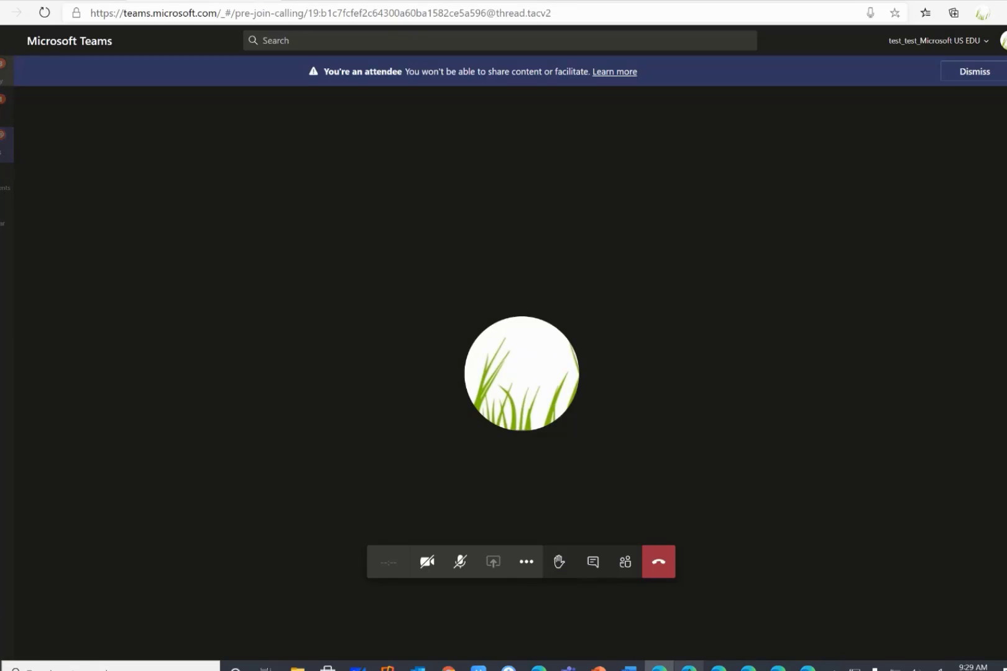
left_click(689, 667)
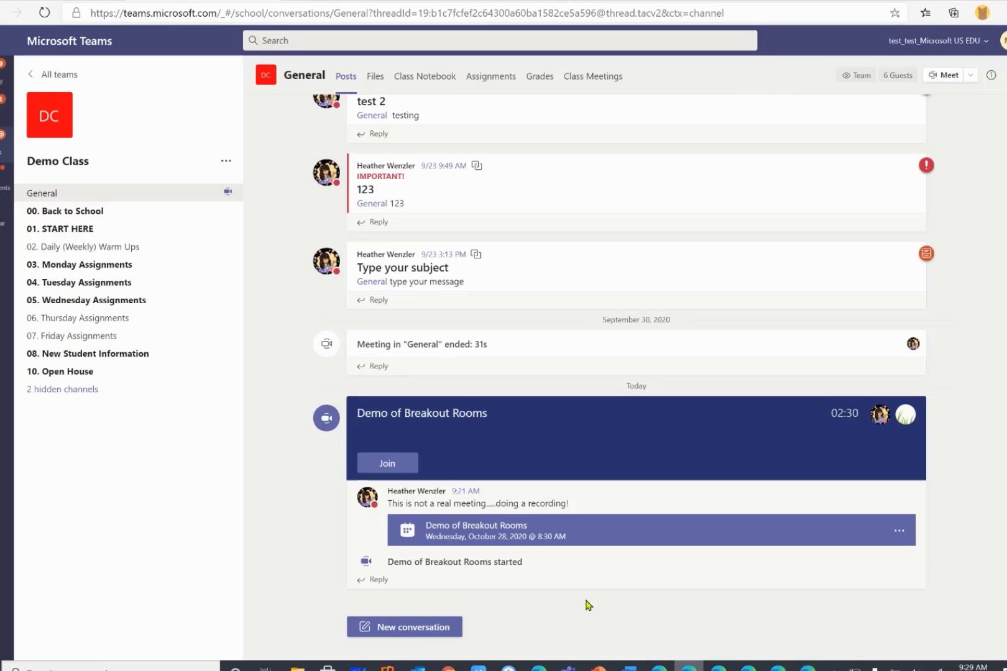
left_click(403, 466)
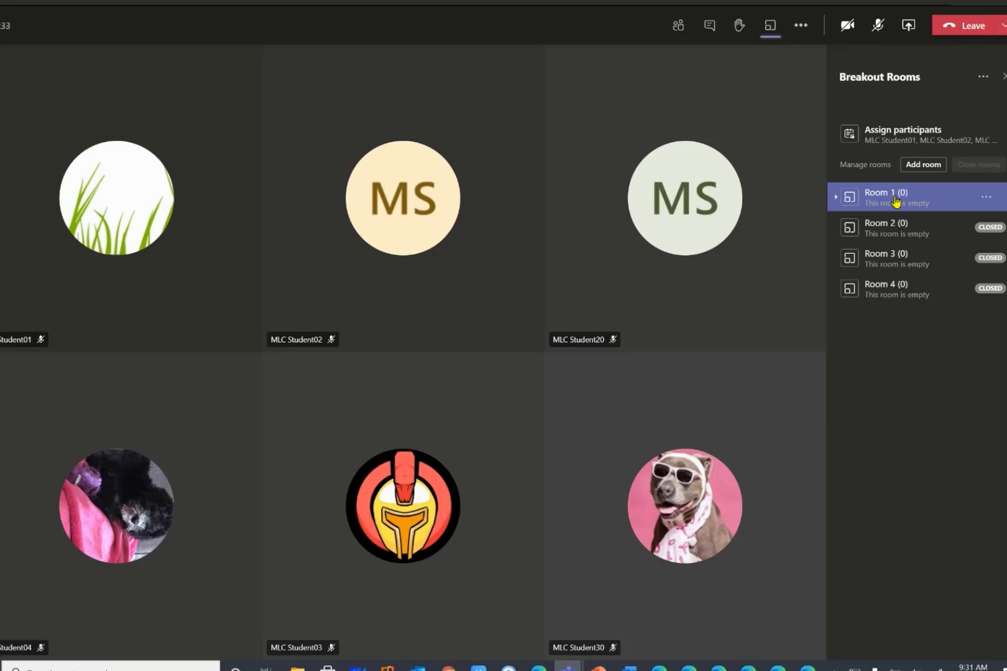
Step: Rename breakout room Room 1 as Starfish
left_click(985, 199)
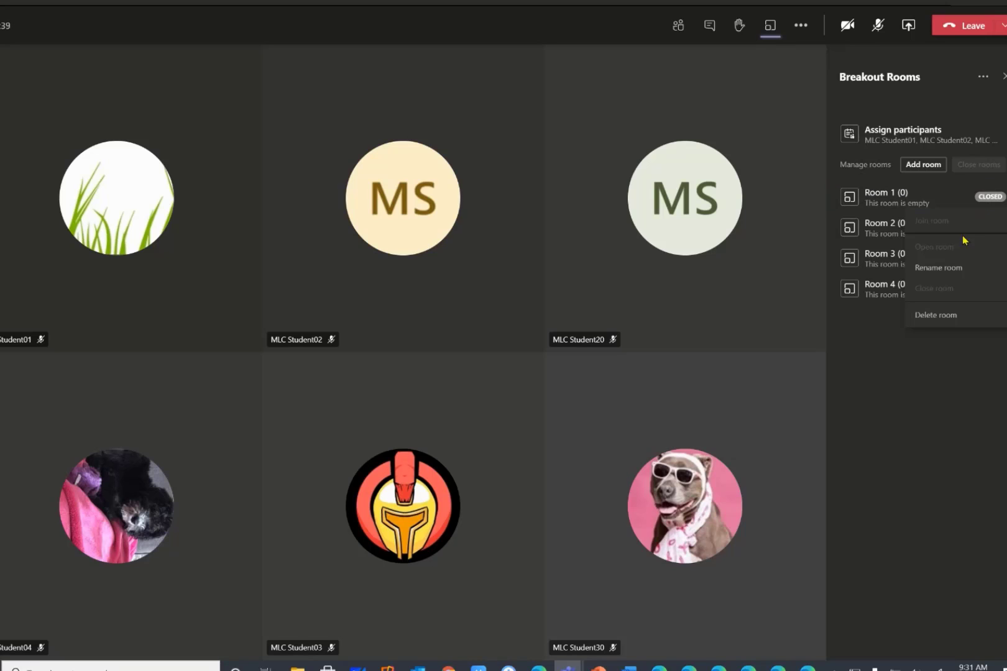
left_click(959, 270)
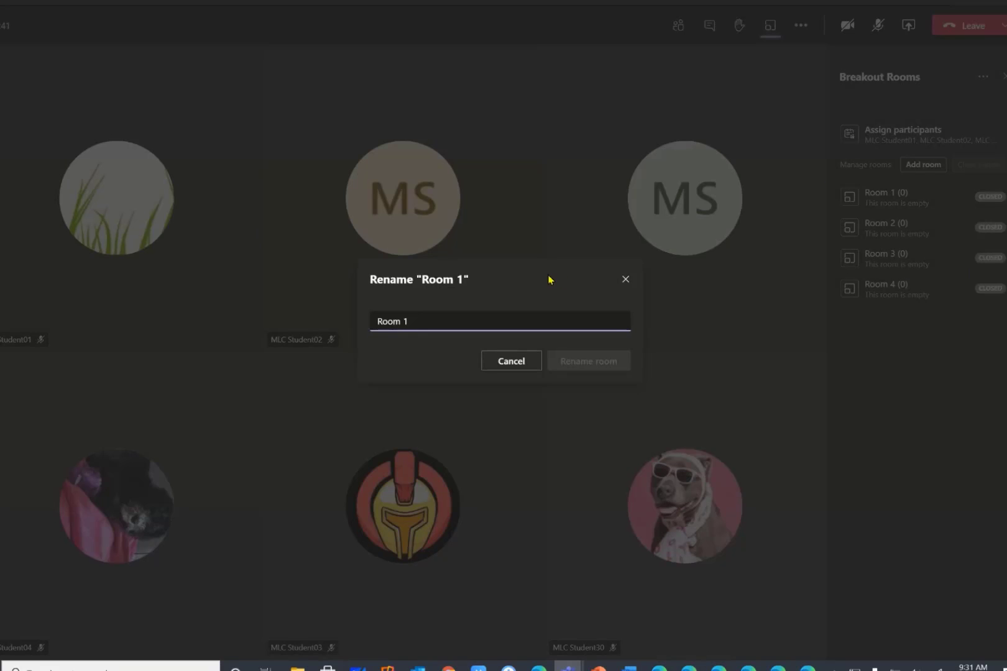
left_click_drag(424, 321, 366, 323)
type("Starfish")
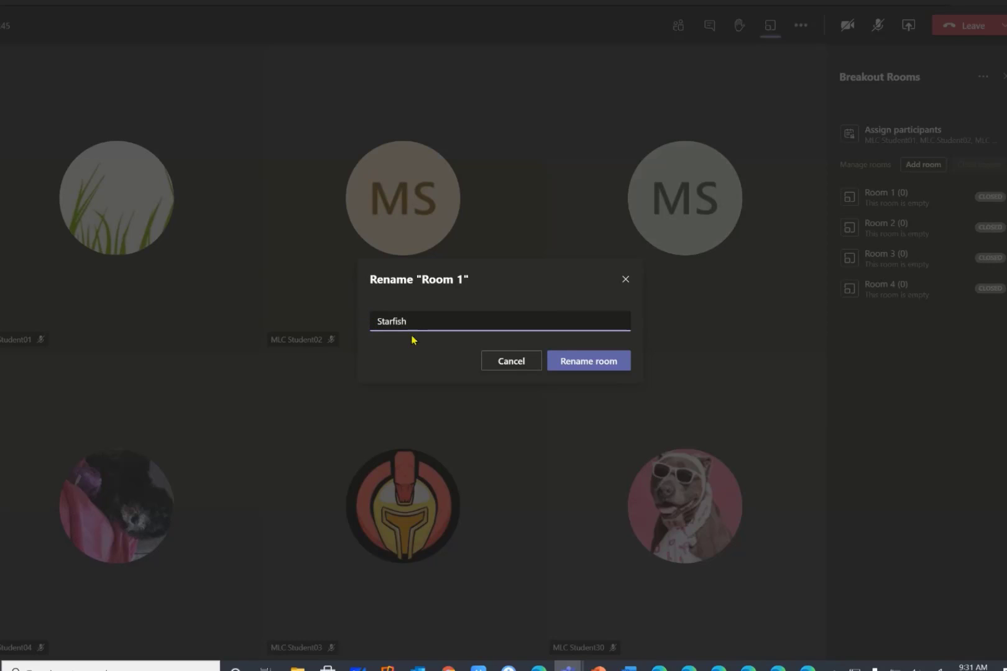
left_click(611, 362)
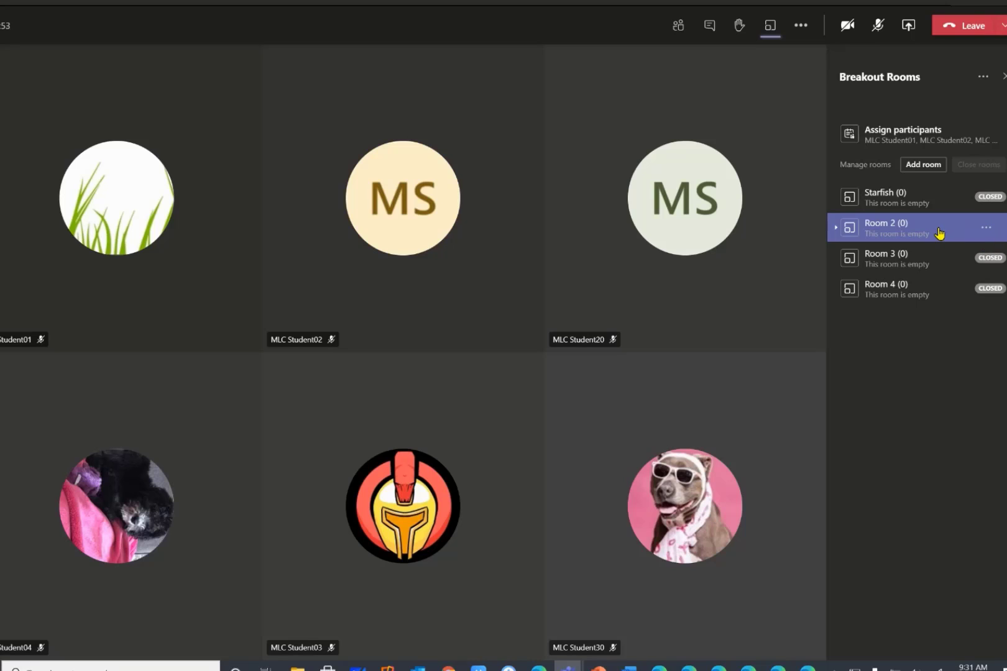
left_click(986, 229)
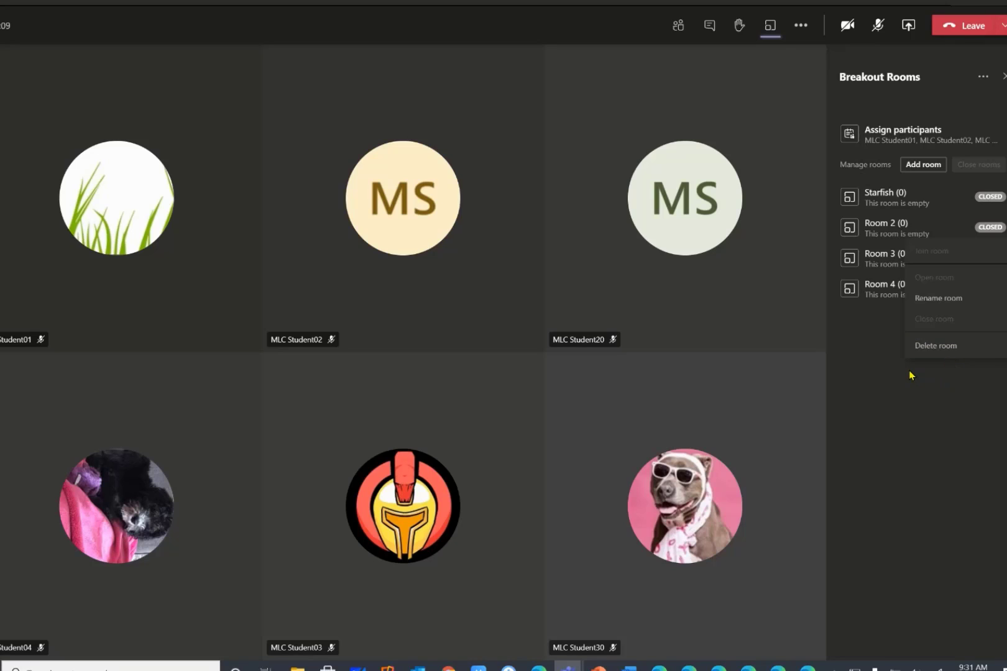
mouse_move(981, 231)
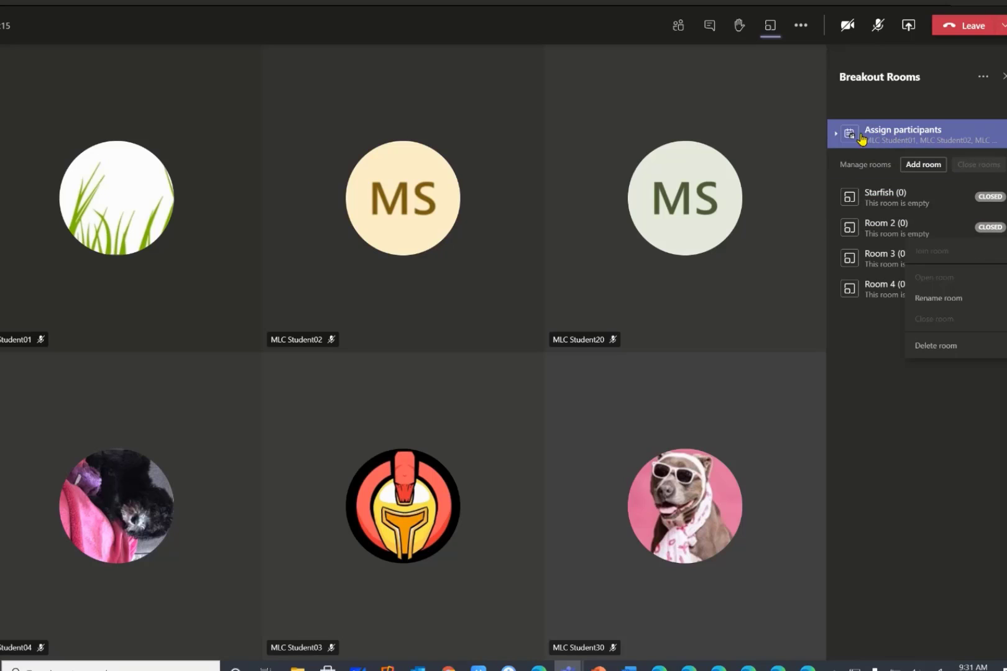
Step: Assign participants MLC Student01 and MLC Student02 to the Starfish breakout room
left_click(904, 138)
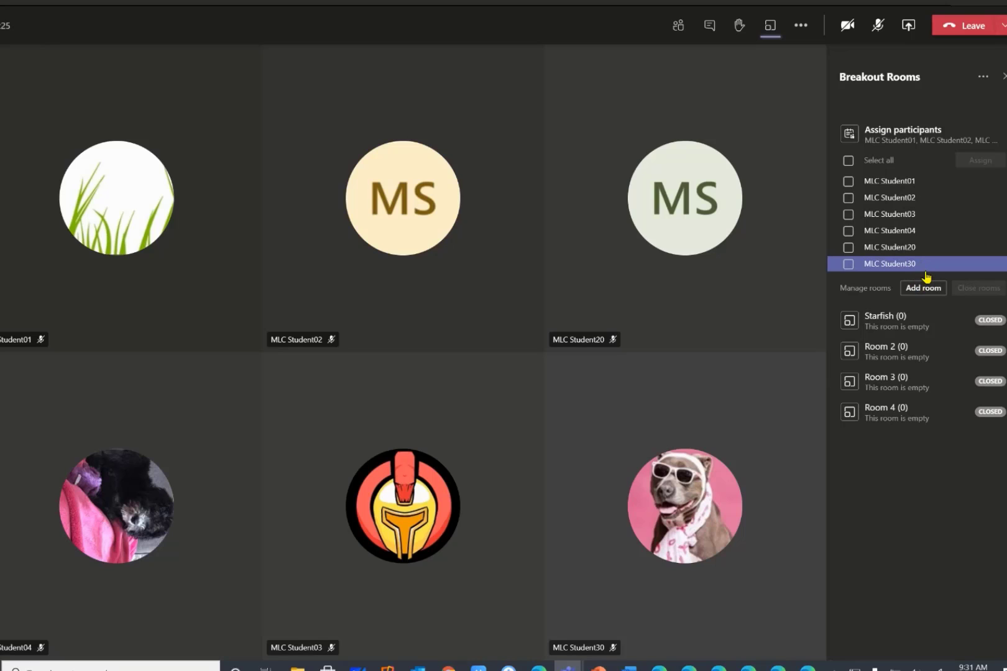
left_click(849, 181)
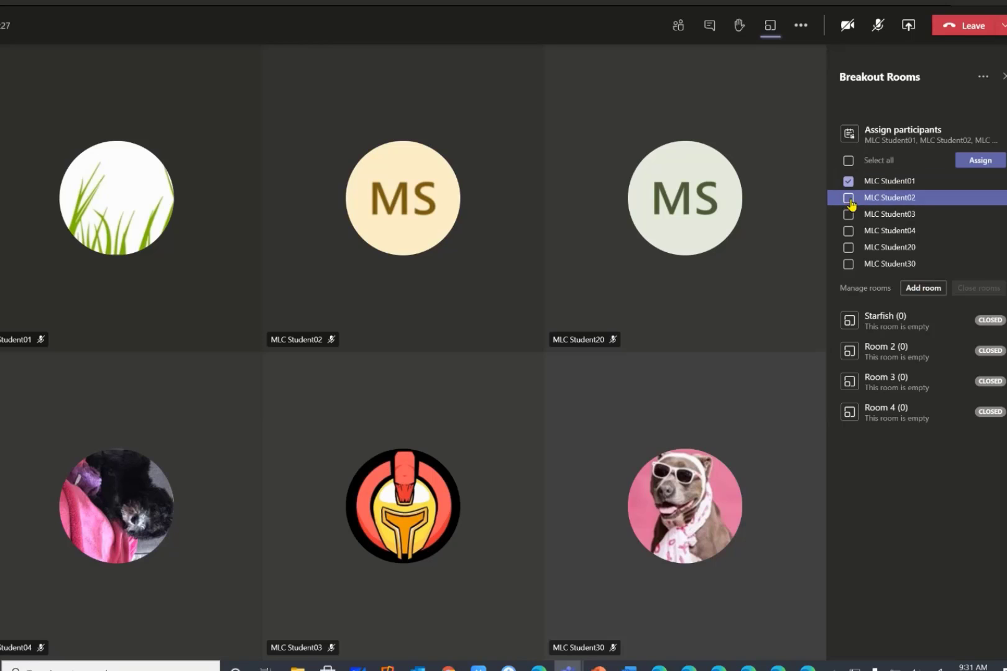
left_click(849, 199)
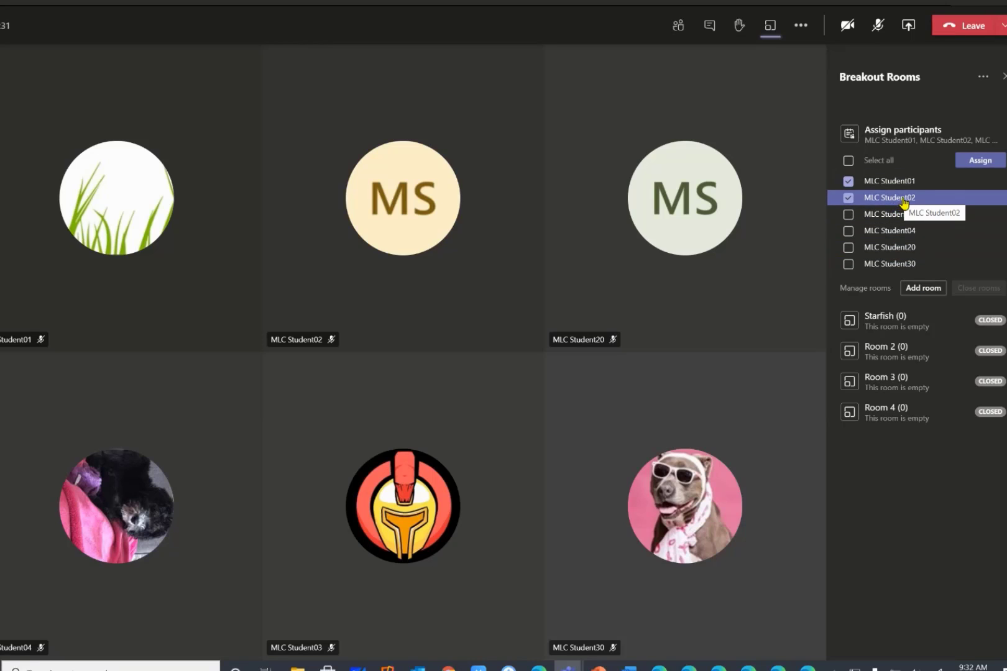
left_click(980, 162)
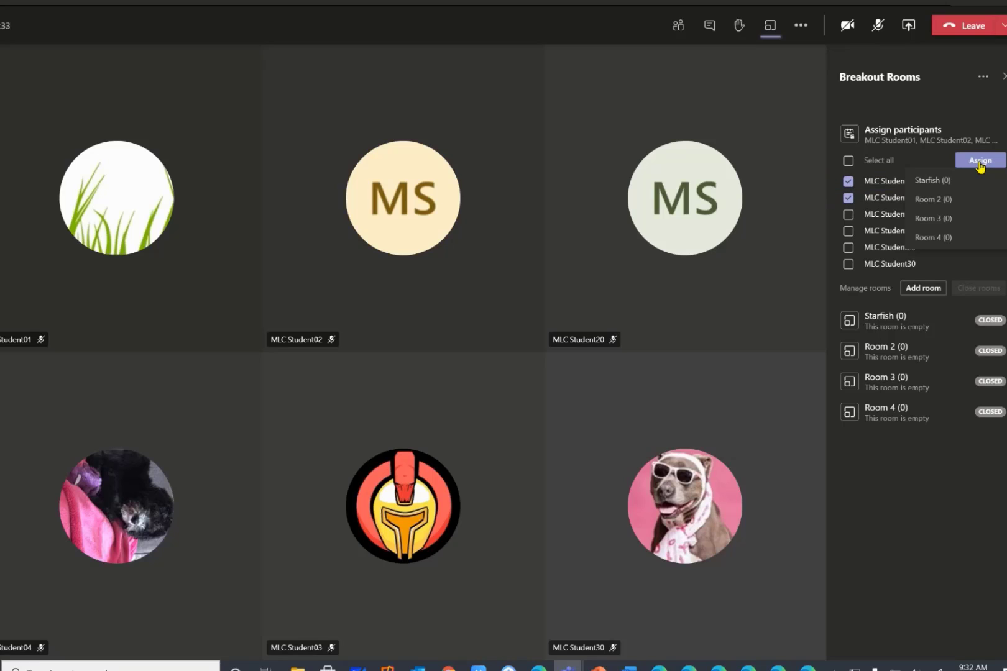
left_click(943, 182)
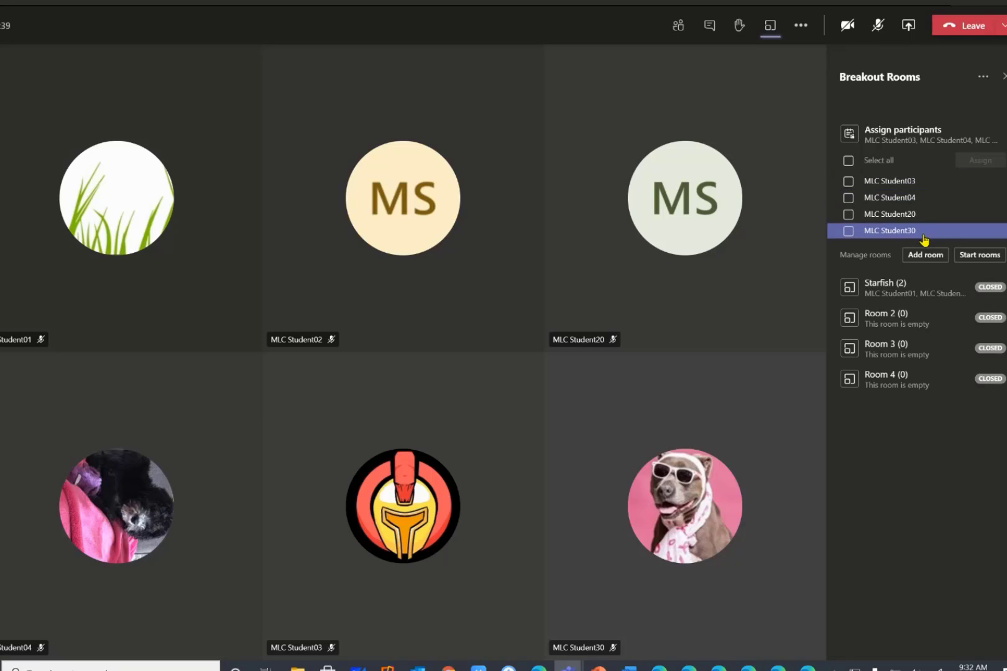
Step: Assign participants MLC Student03 and MLC Student04 to Room 2
left_click(849, 181)
left_click(848, 198)
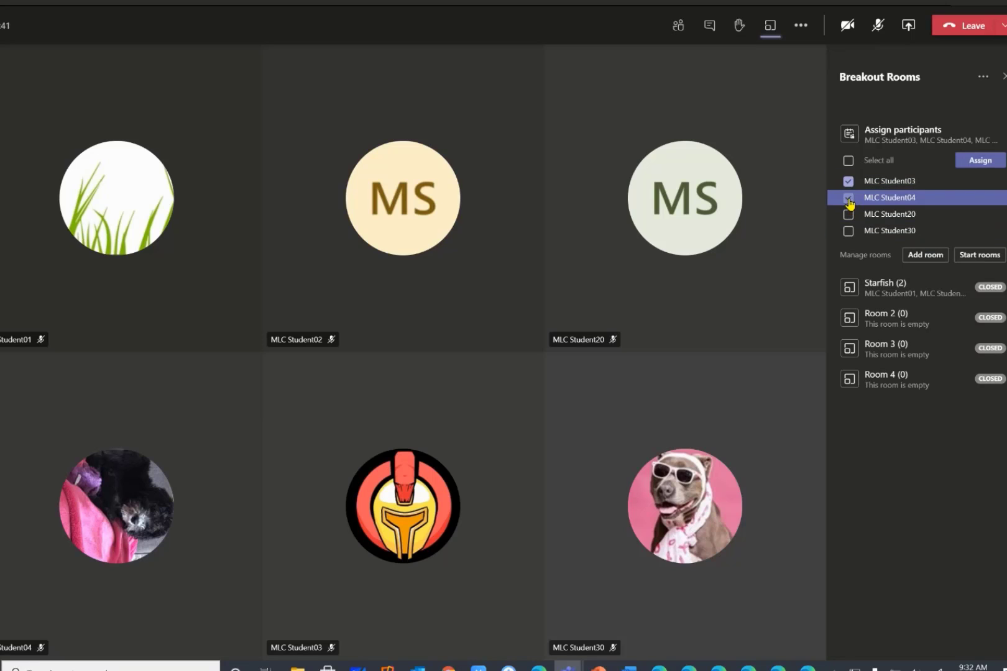
left_click(978, 162)
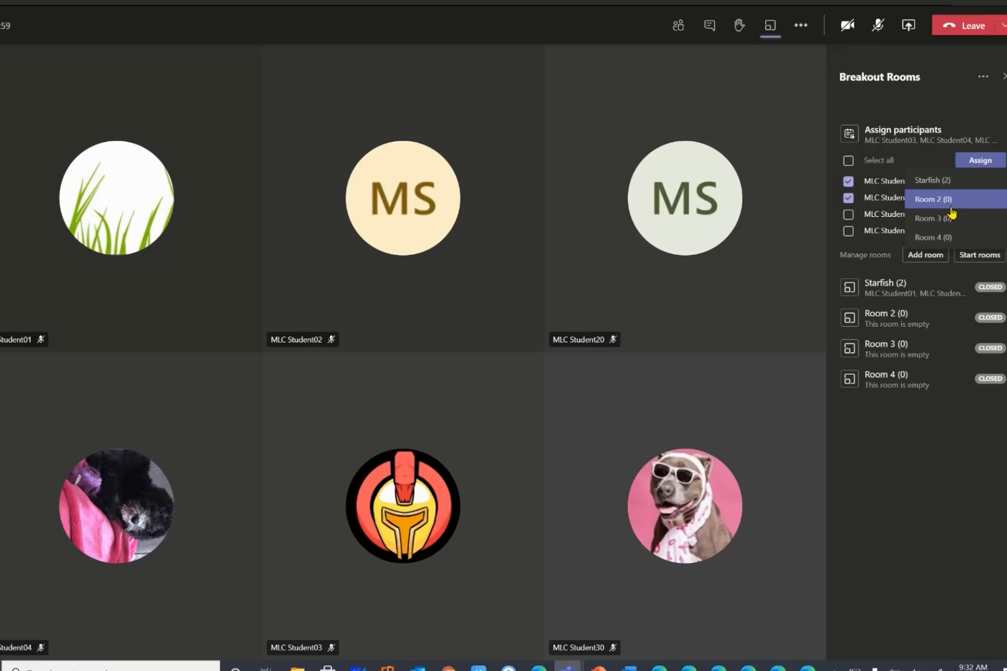
left_click(944, 206)
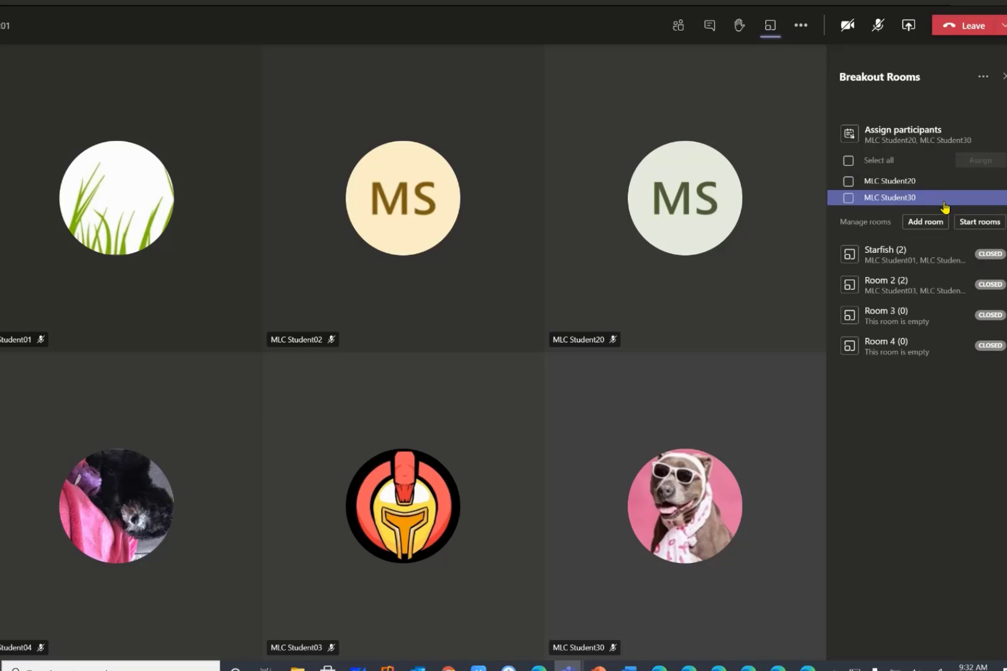
Step: Assign the remaining participants, MLC Student20 and MLC Student30, to Room 3
left_click(848, 181)
left_click(848, 198)
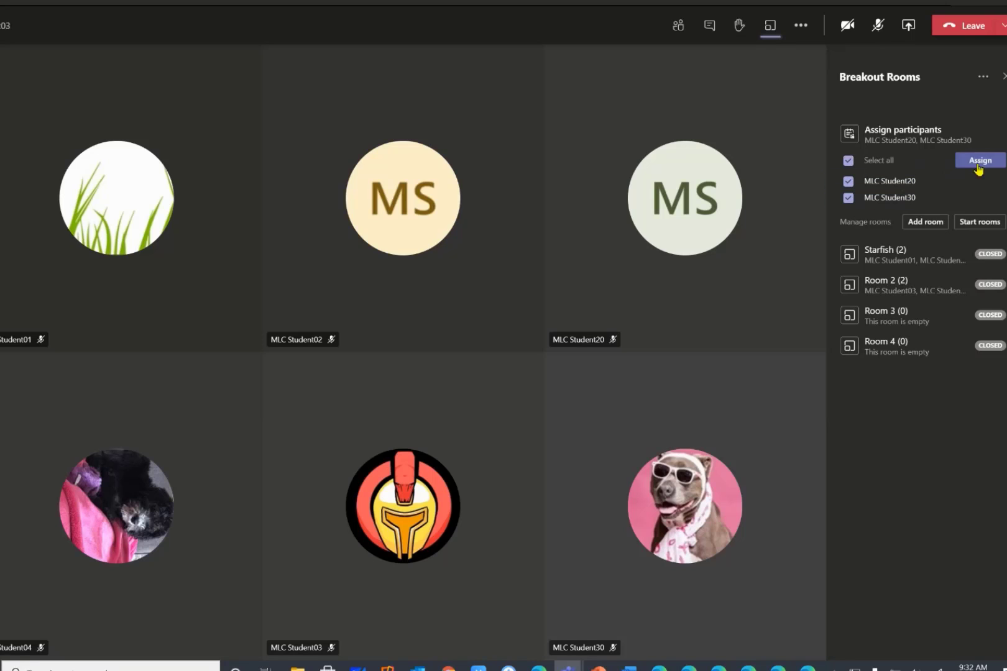
left_click(977, 162)
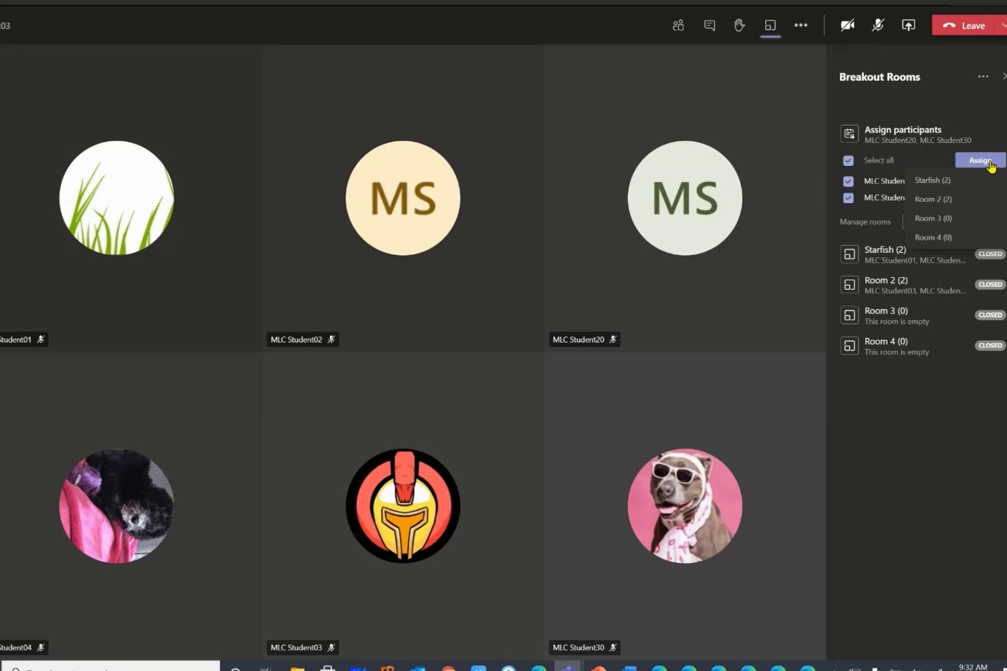
left_click(945, 222)
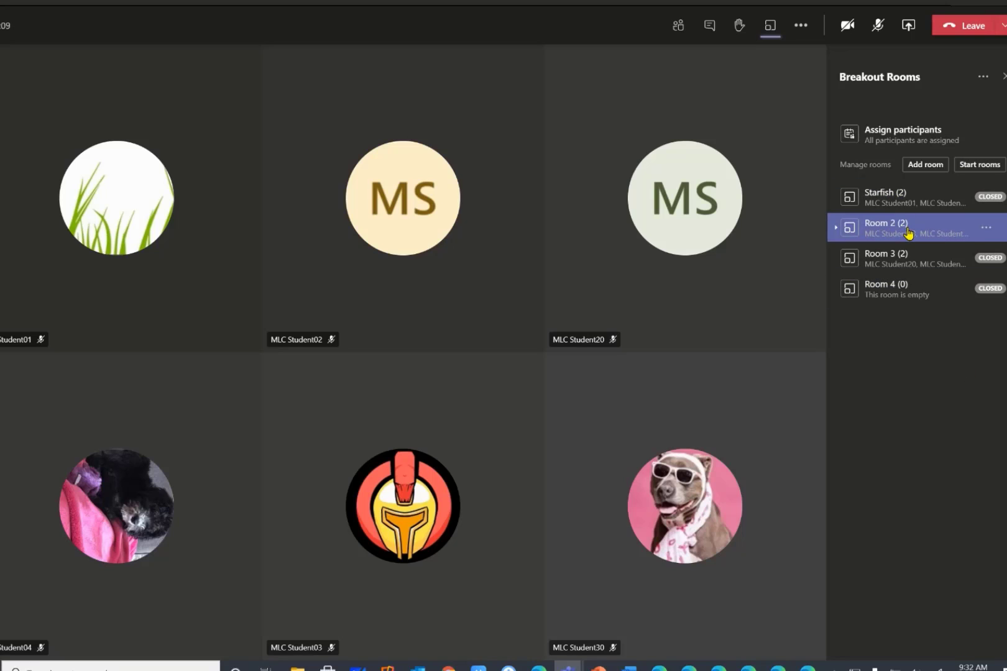
Step: Delete the empty breakout room Room 4 and confirm the deletion
left_click(986, 289)
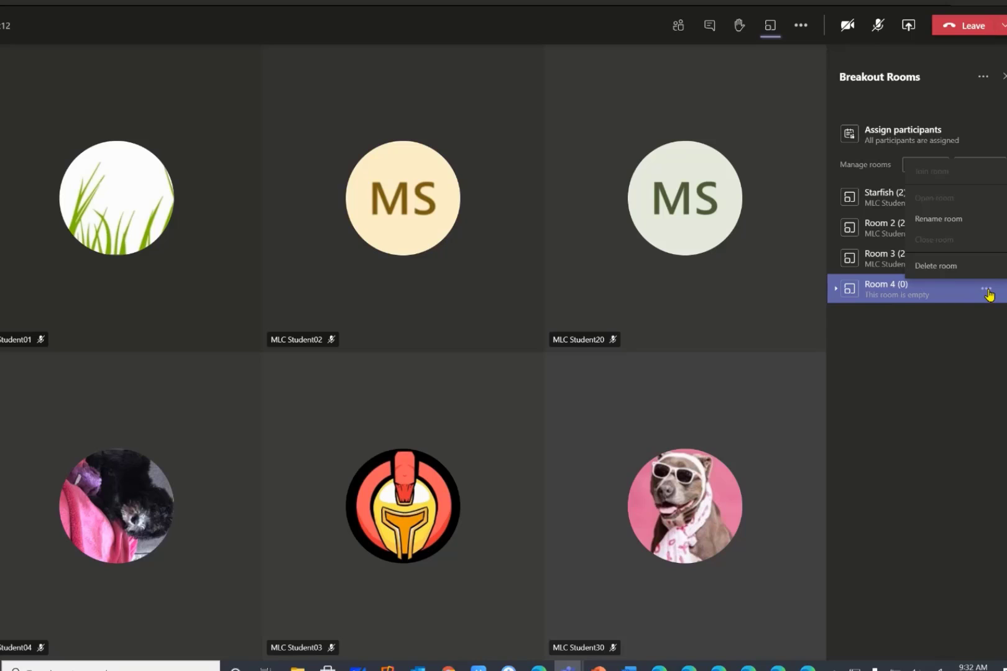
left_click(930, 267)
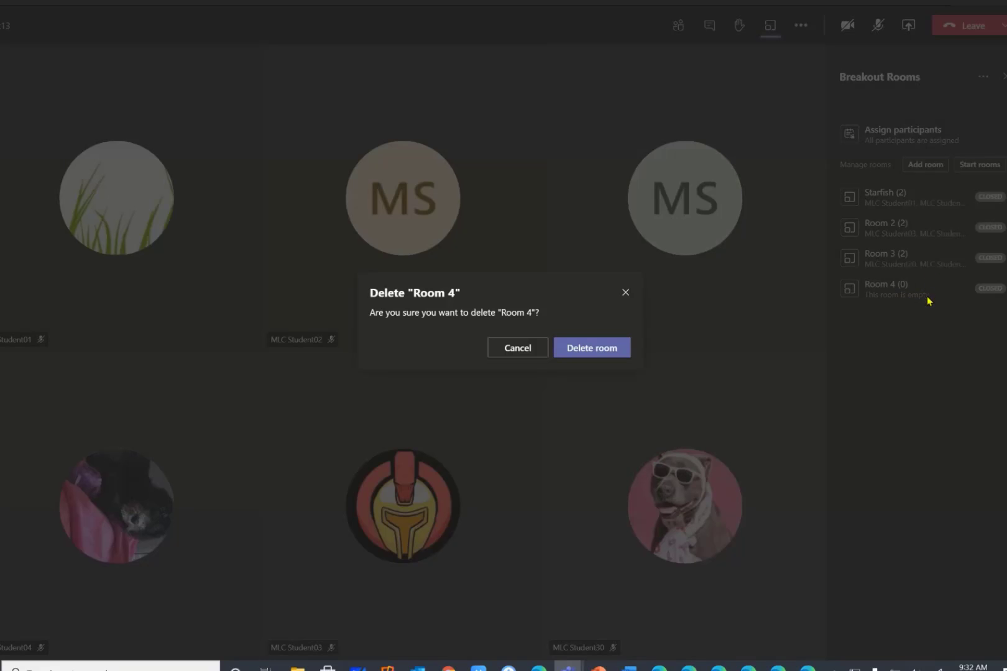
left_click(588, 352)
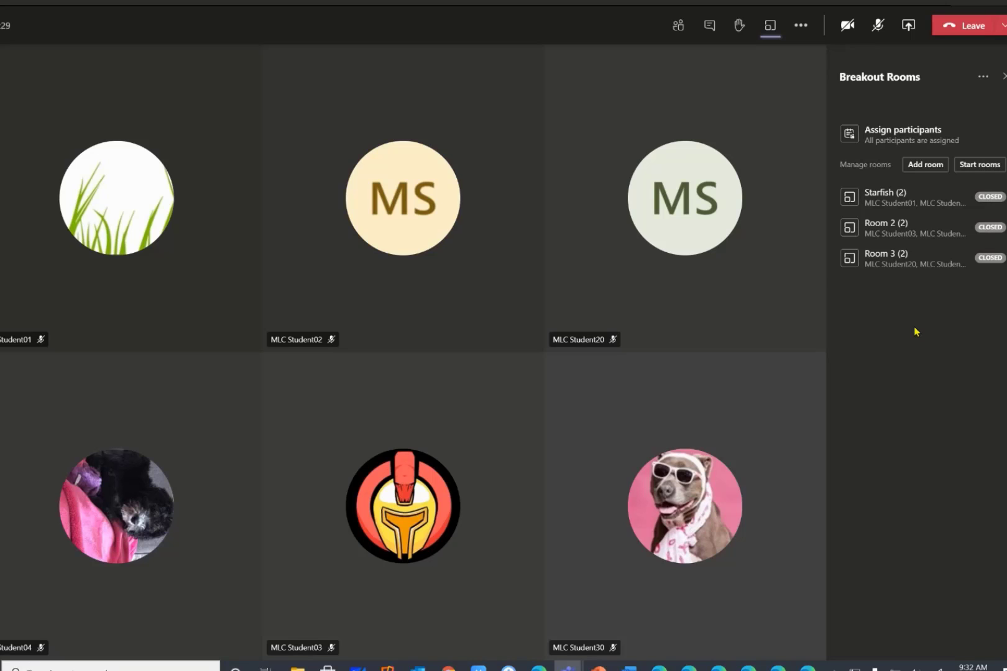
Step: Start all the breakout rooms at once so Starfish, Room 2 and Room 3 open for their assigned participants
mouse_move(922, 205)
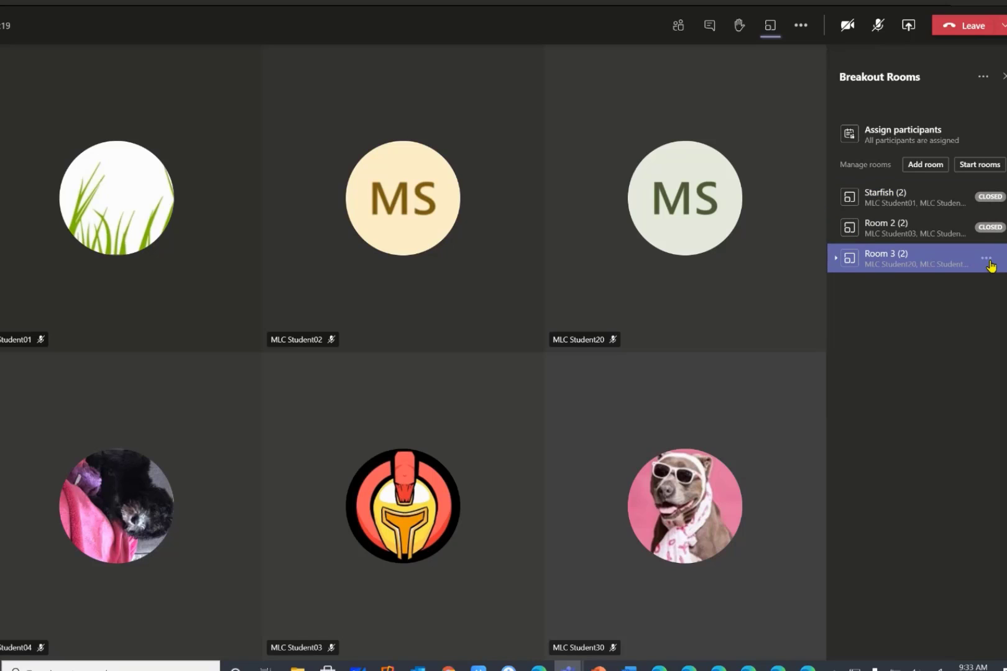
left_click(986, 258)
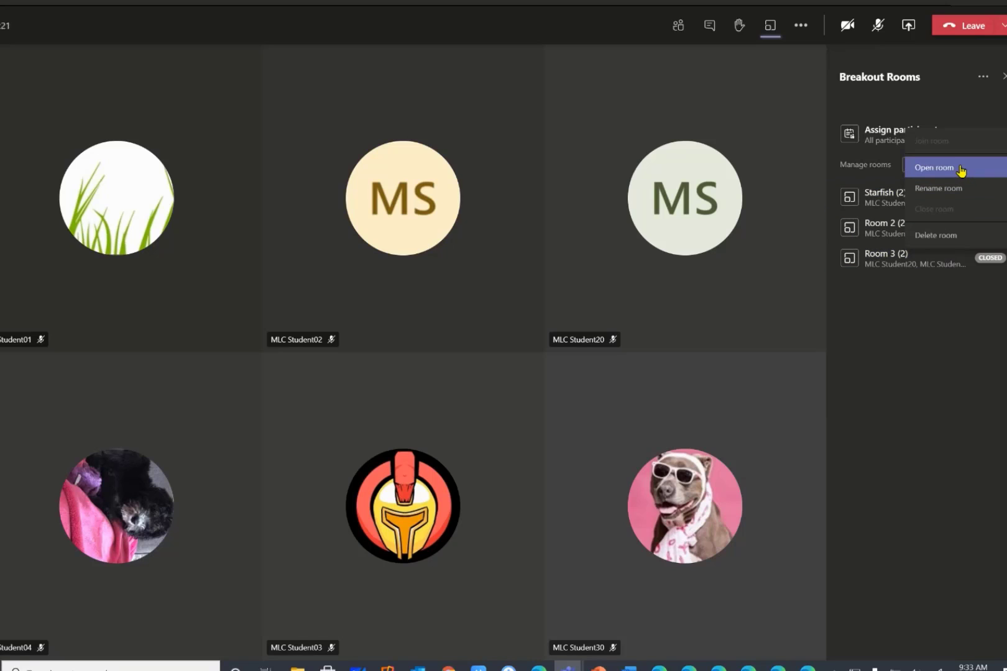
left_click(960, 167)
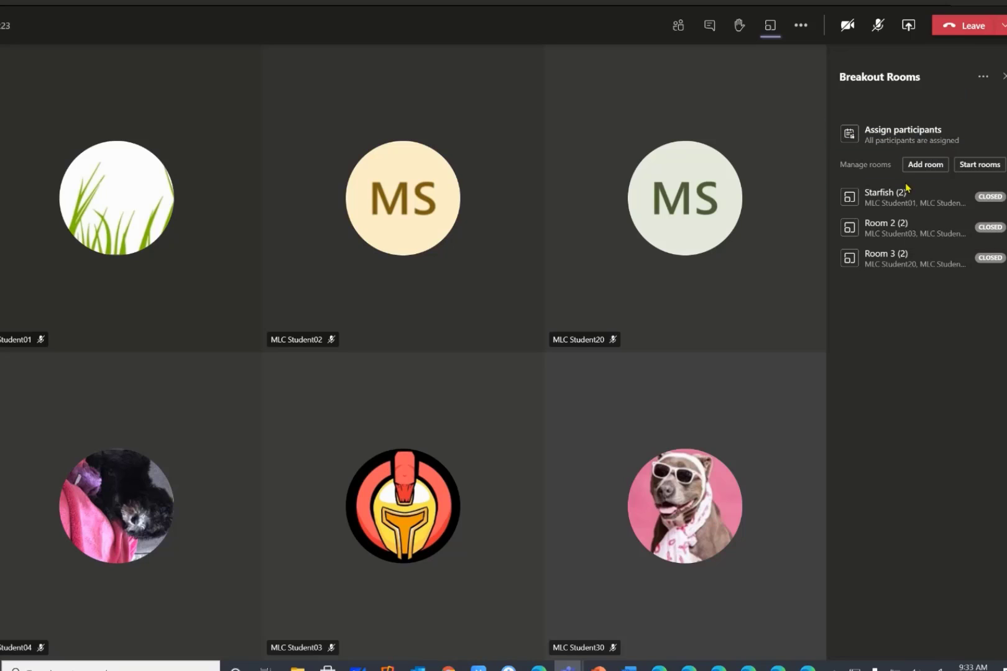
left_click(984, 165)
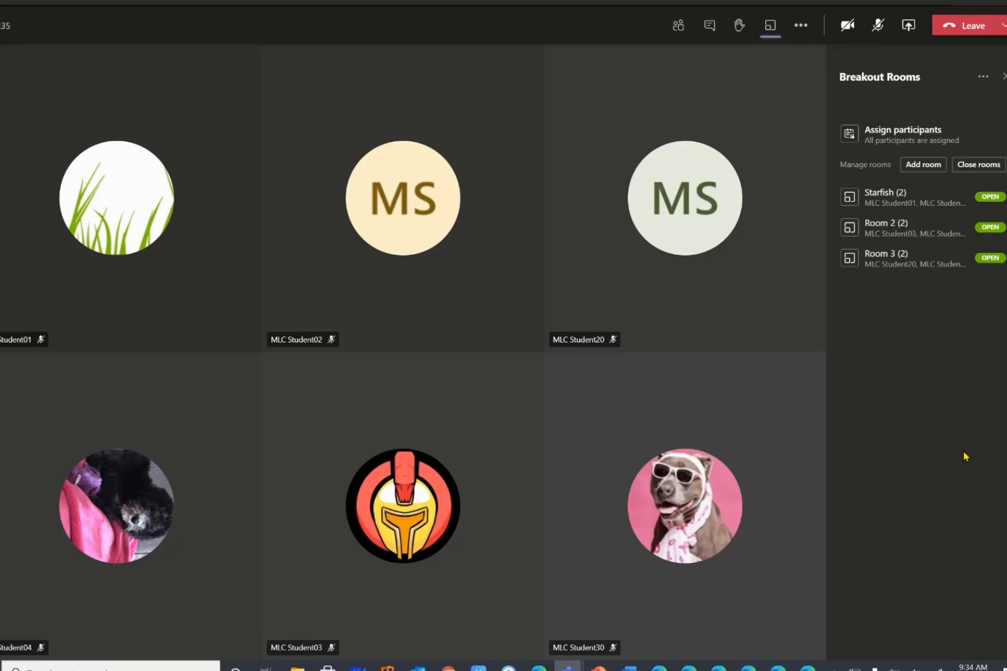
Step: Switch to the first student's browser window and view the student's meeting options and participant list in the breakout room
left_click(659, 668)
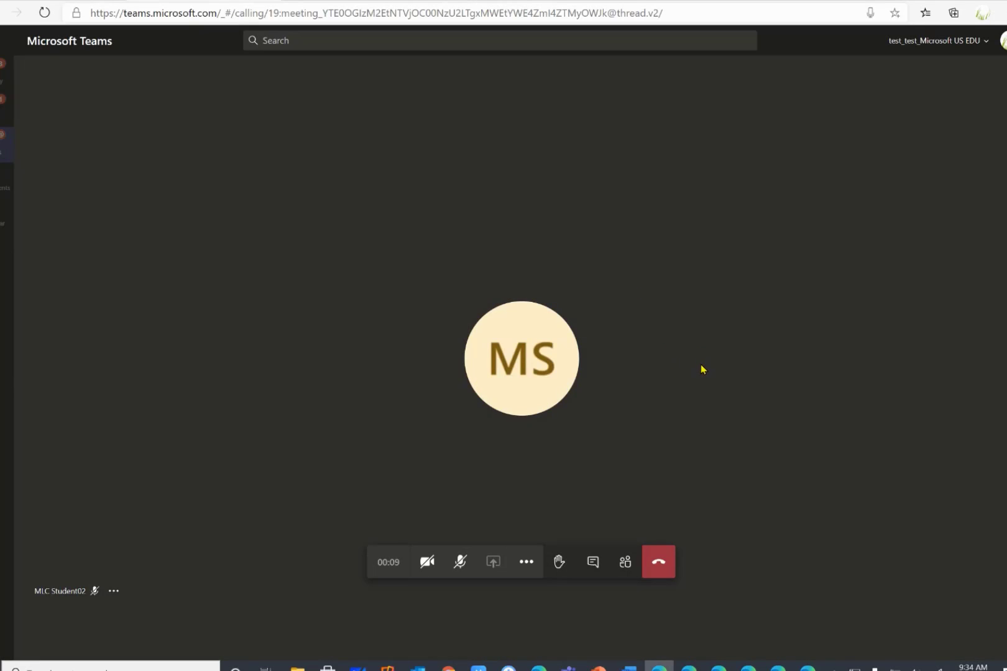
left_click(526, 563)
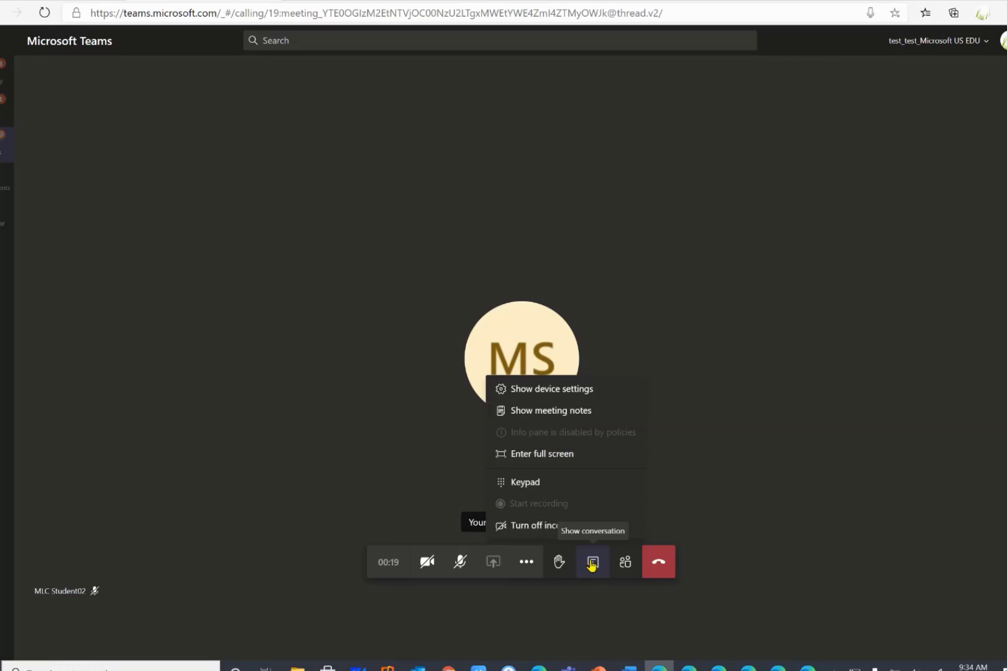
left_click(618, 564)
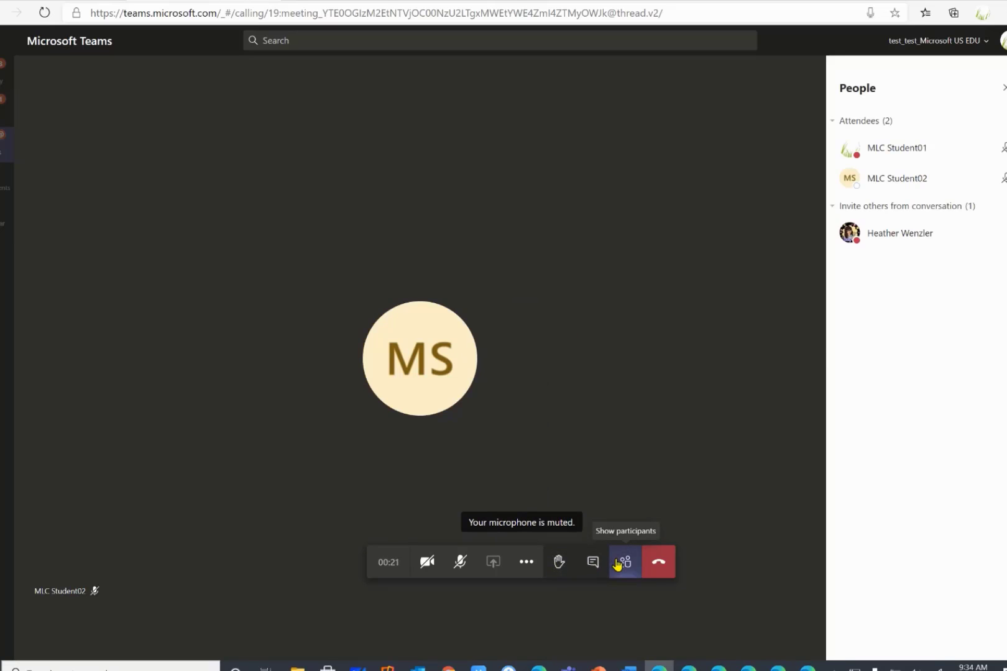
left_click(521, 564)
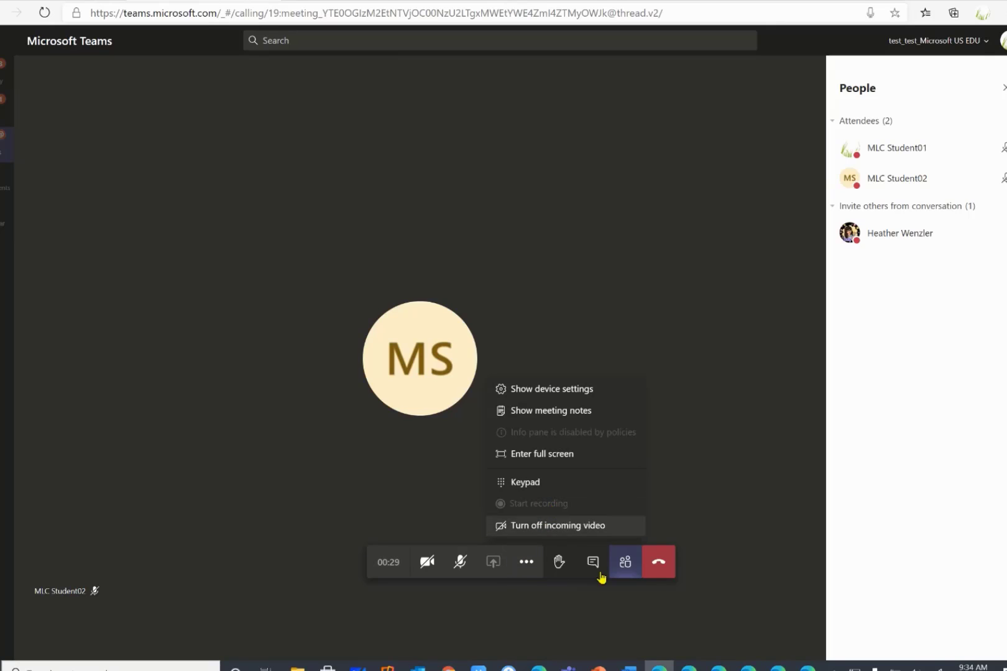
Step: View the other five students' browser windows in turn and return to the Demo of Breakout Rooms meeting window
left_click(689, 666)
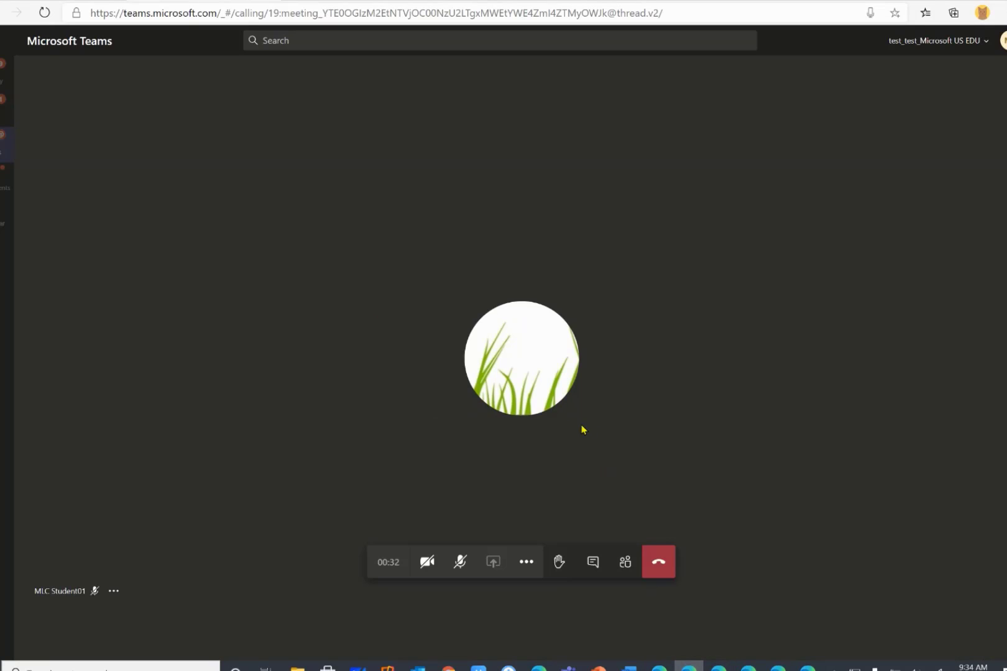
left_click(719, 666)
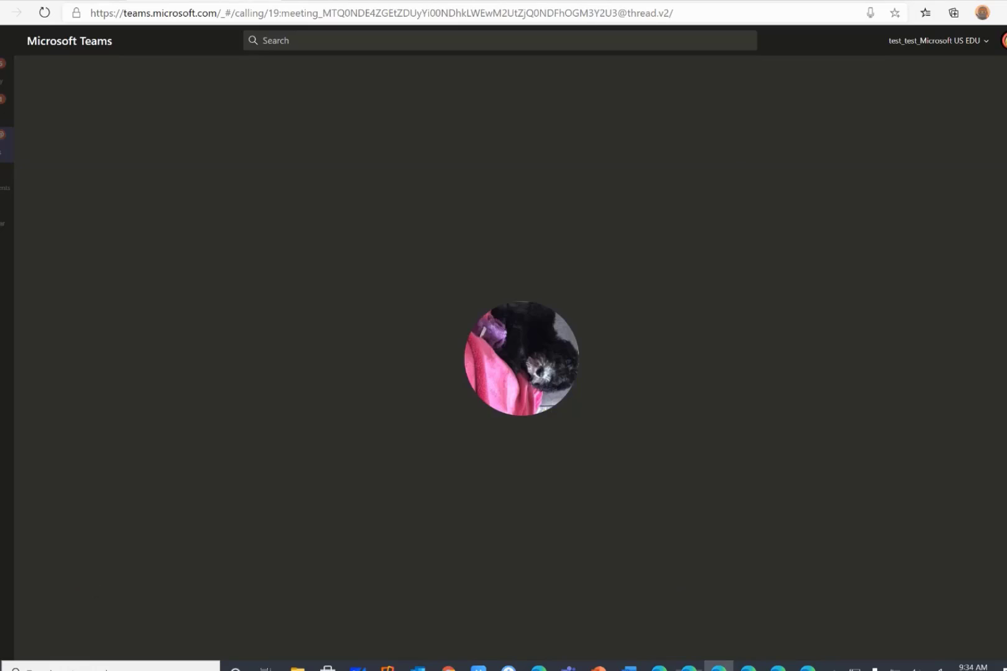
left_click(748, 666)
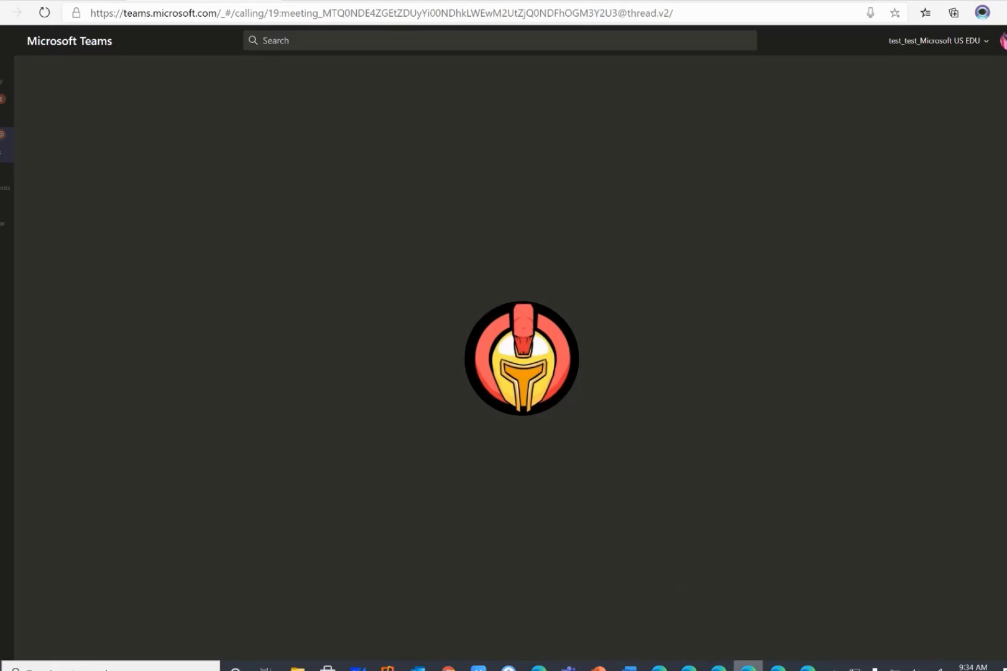
left_click(778, 667)
left_click(808, 667)
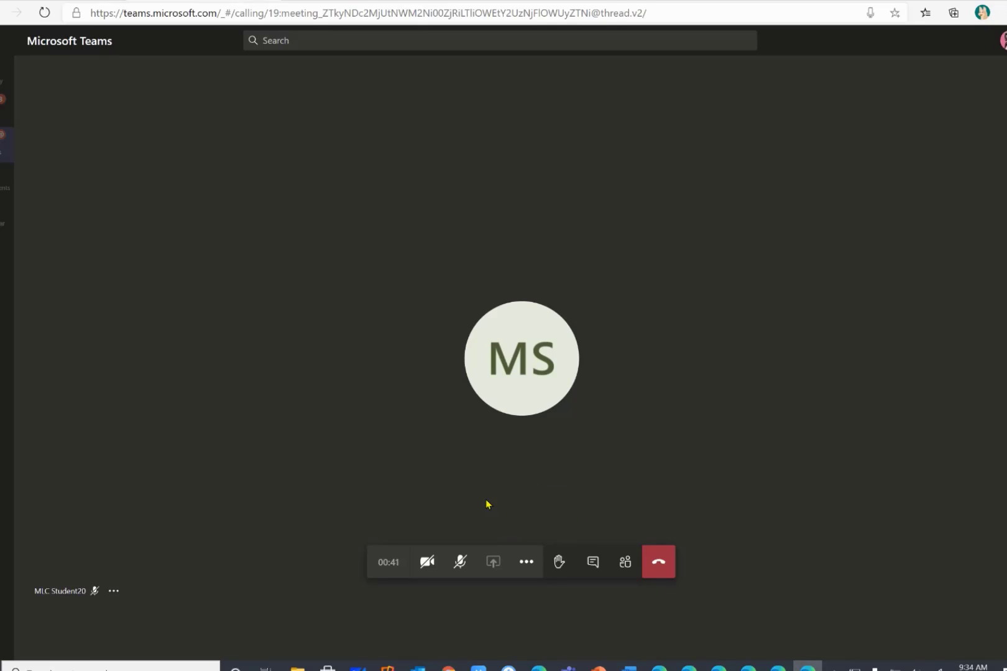
mouse_move(567, 666)
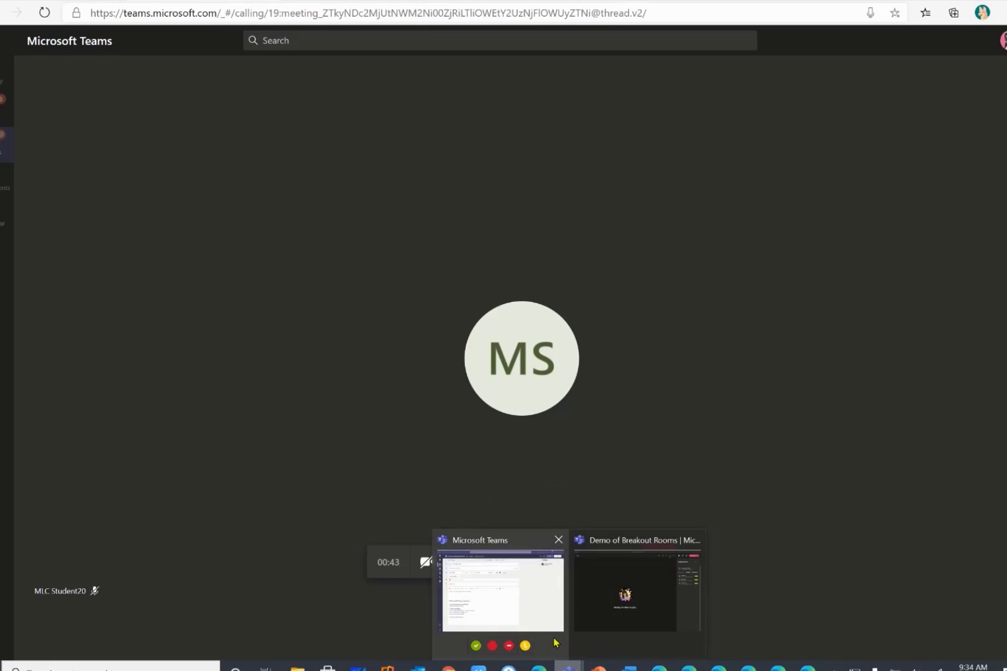
left_click(591, 619)
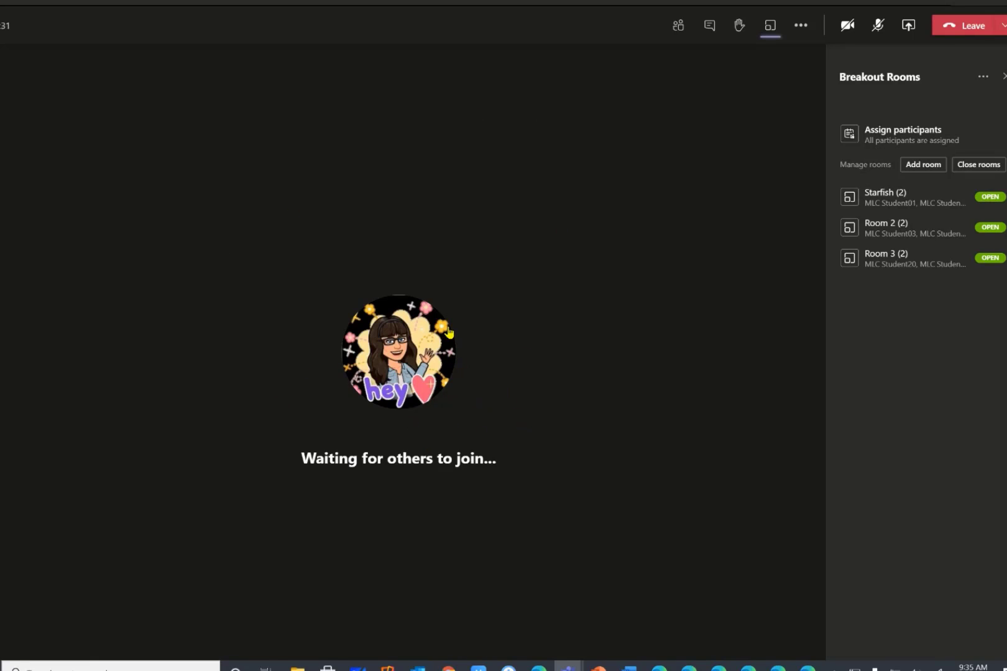
Step: Join the Starfish breakout room as organizer and minimize its window
left_click(986, 197)
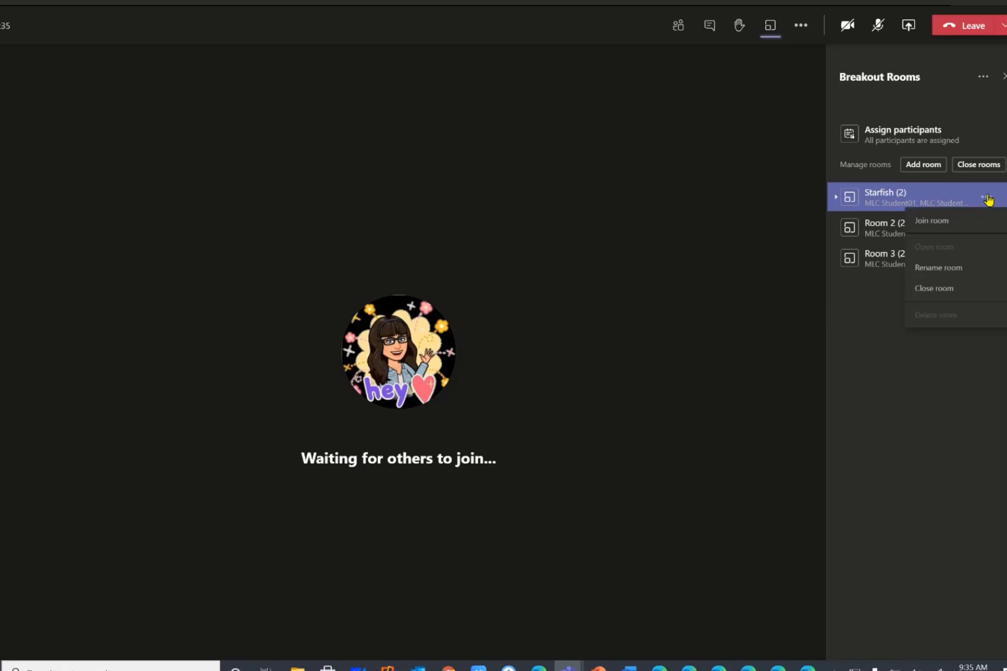
left_click(939, 220)
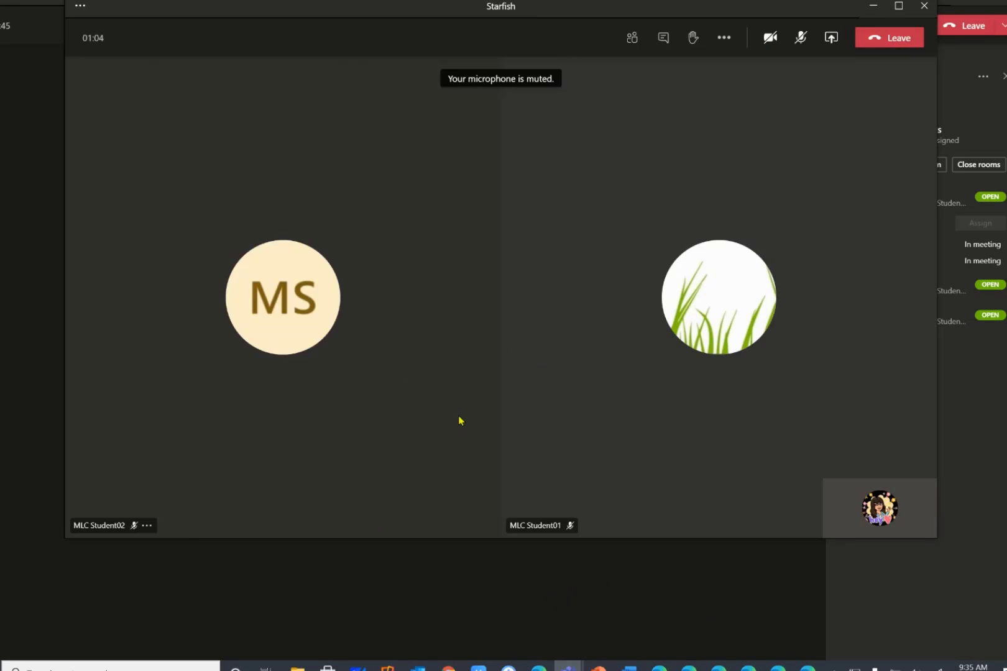
left_click(873, 8)
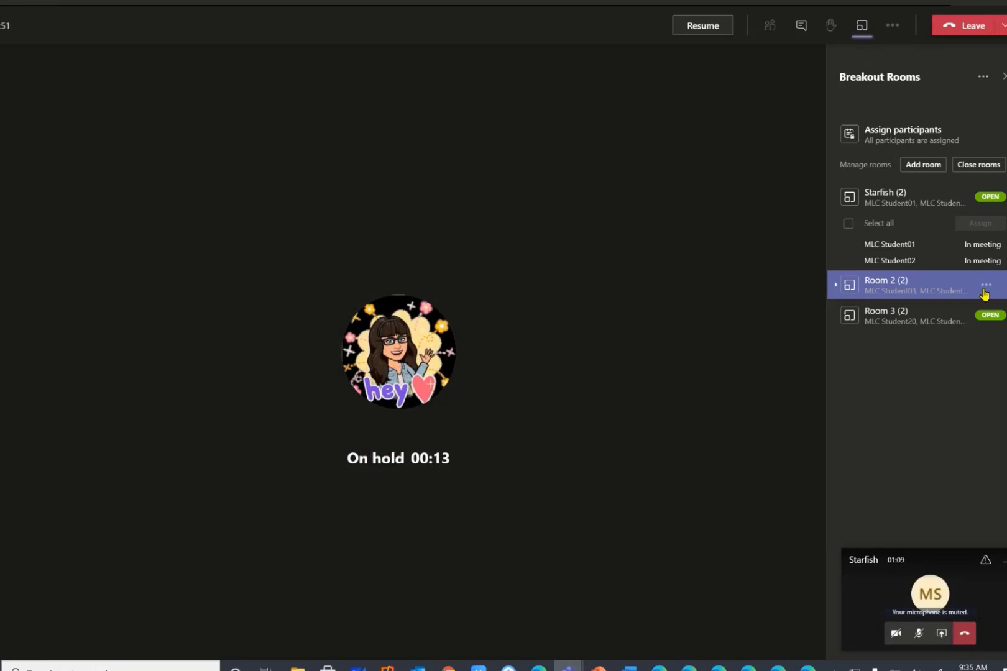
Step: Join Room 2 as organizer and minimize its window
left_click(986, 288)
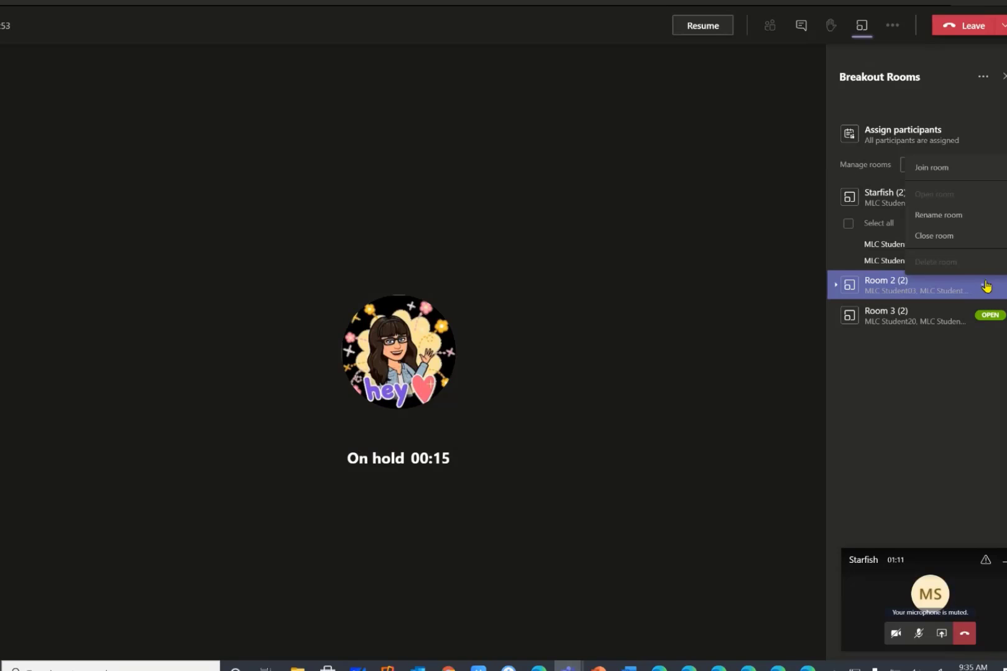
left_click(935, 168)
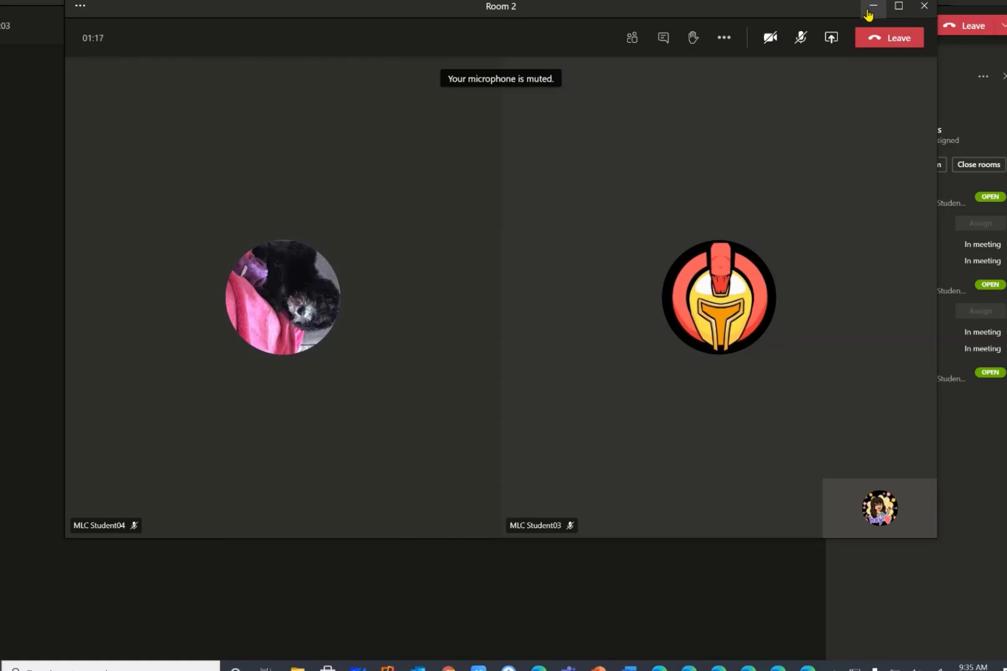
left_click(869, 8)
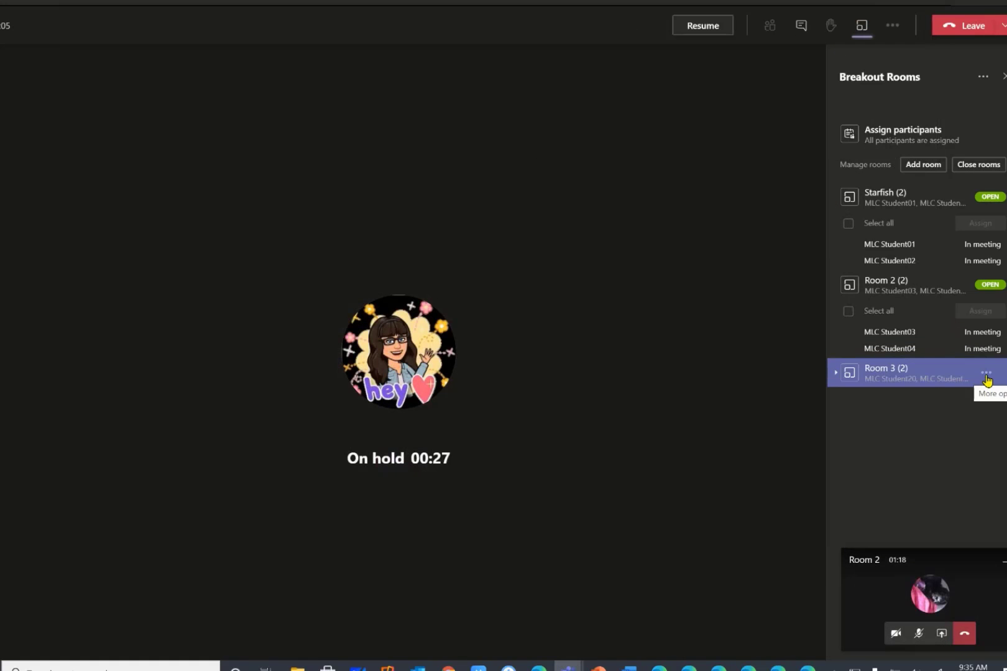
Step: Join Room 3, view the additional meeting options available inside it, and minimize its window
left_click(987, 375)
left_click(950, 257)
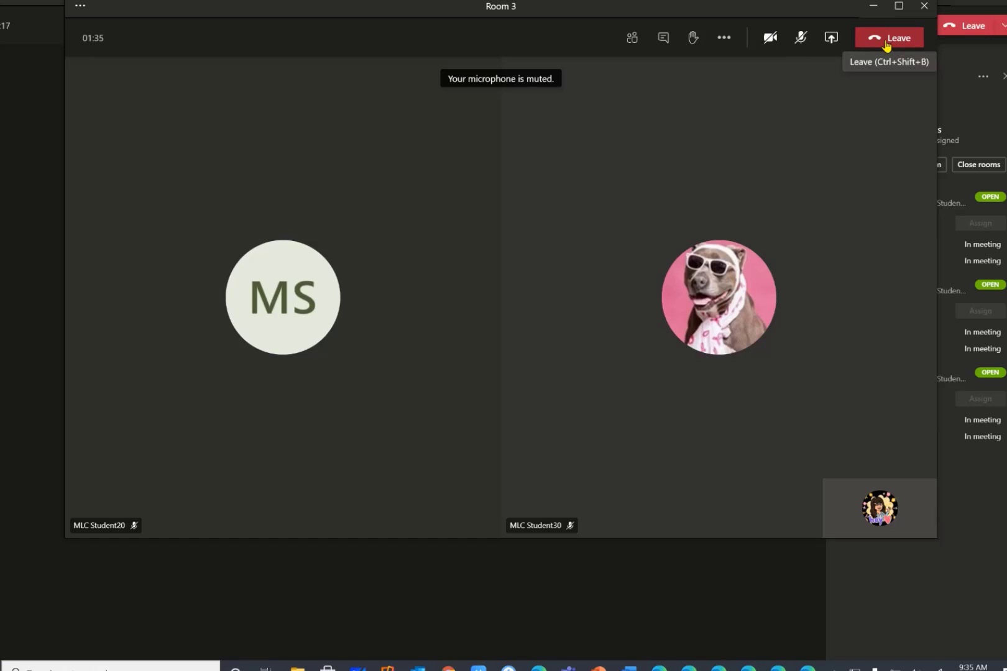
left_click(733, 42)
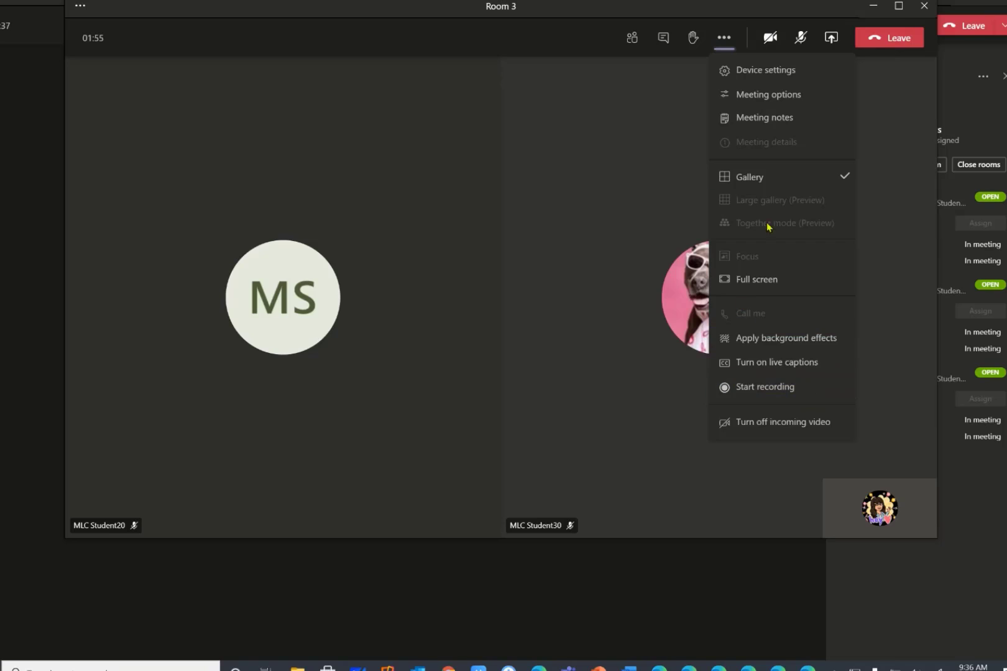
left_click(873, 6)
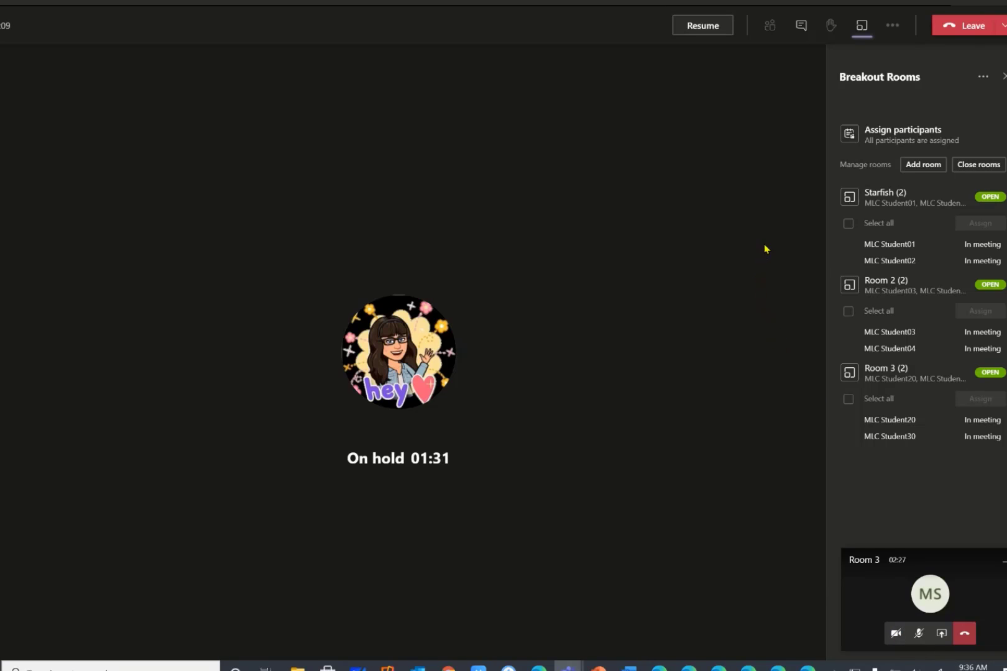
Step: Close all breakout rooms at once and collapse the participant lists of Starfish, Room 2 and Room 3
left_click(956, 438)
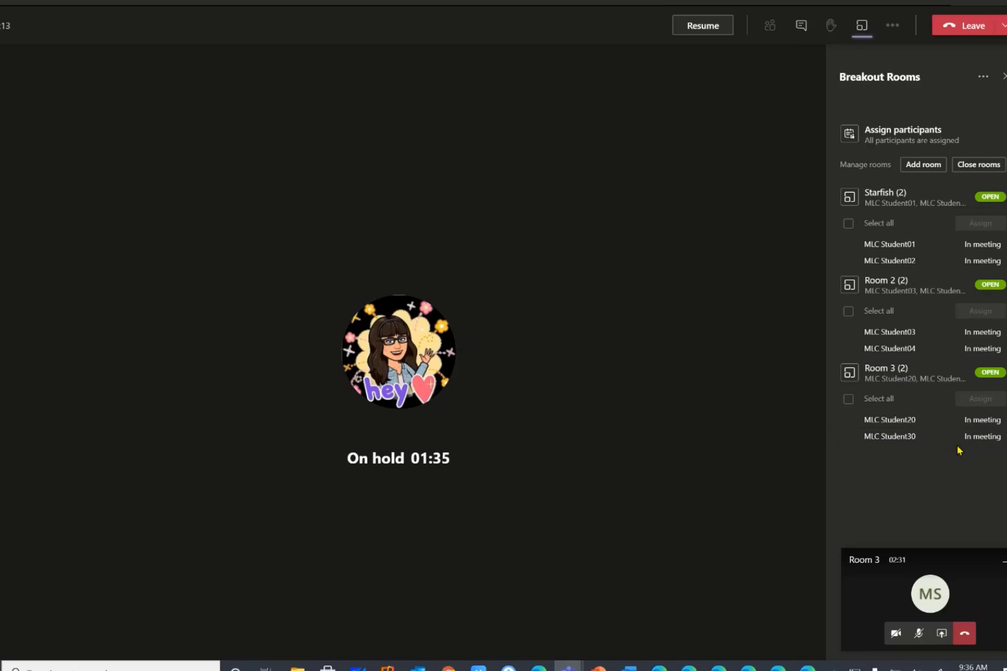
left_click(989, 169)
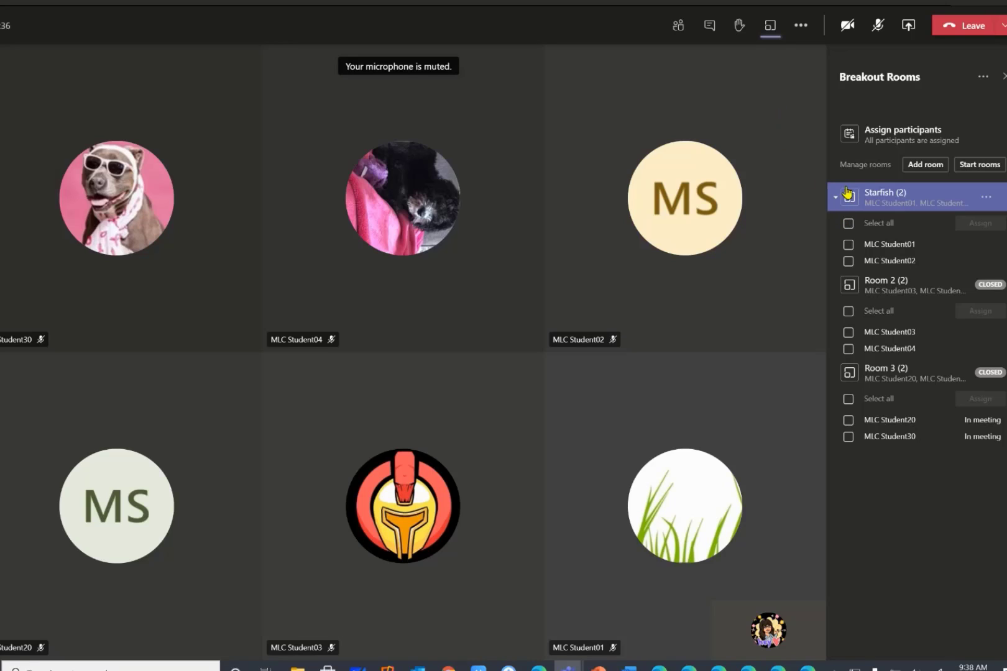
left_click(833, 198)
left_click(835, 228)
left_click(832, 255)
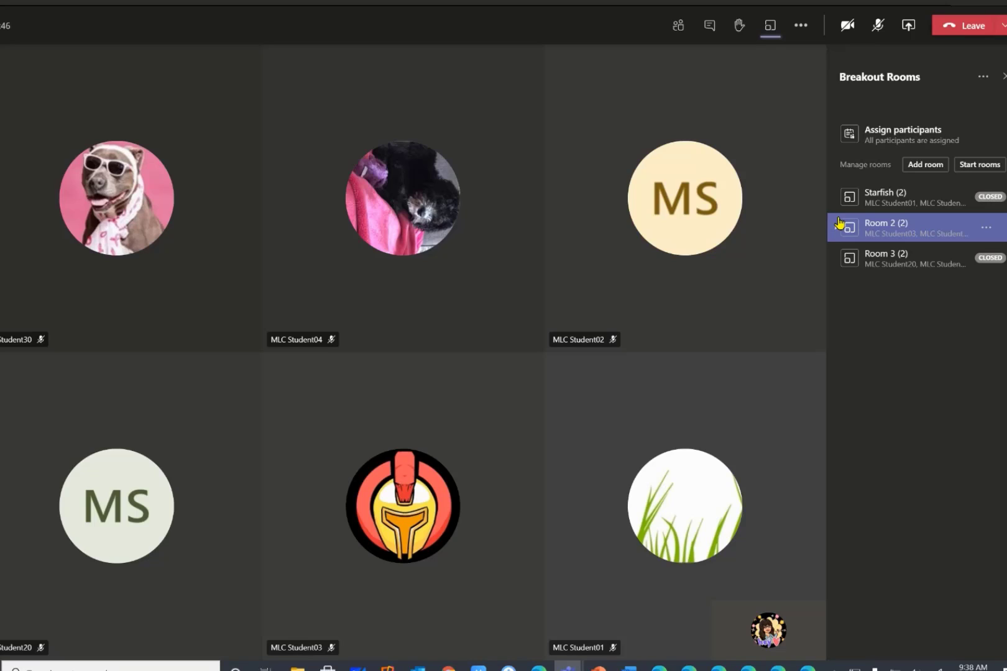
Step: Reassign MLC Student02 from the Starfish room to Room 2
left_click(874, 198)
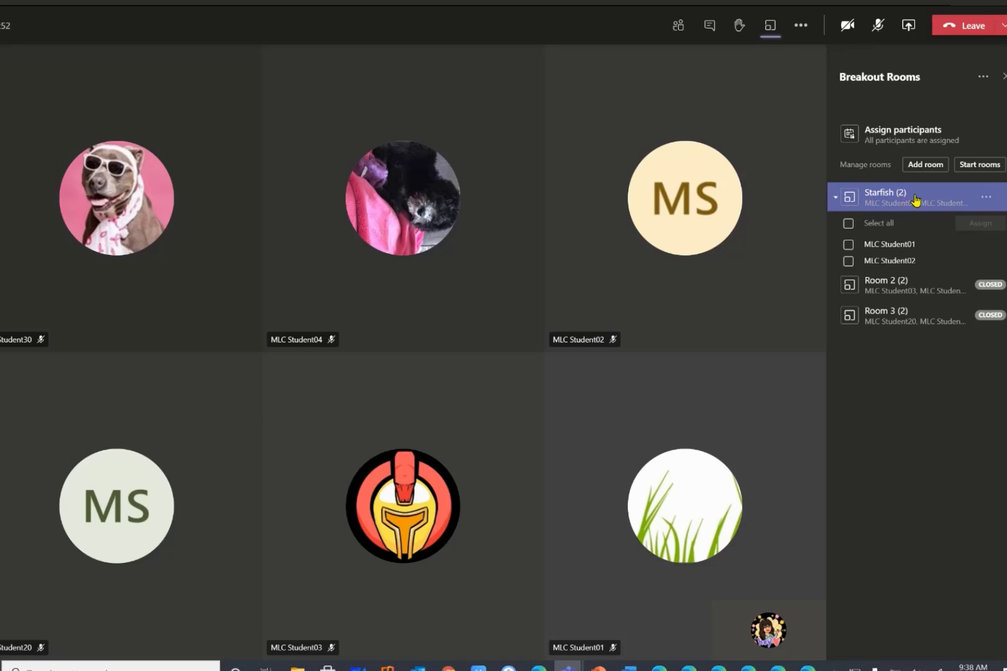
left_click(849, 244)
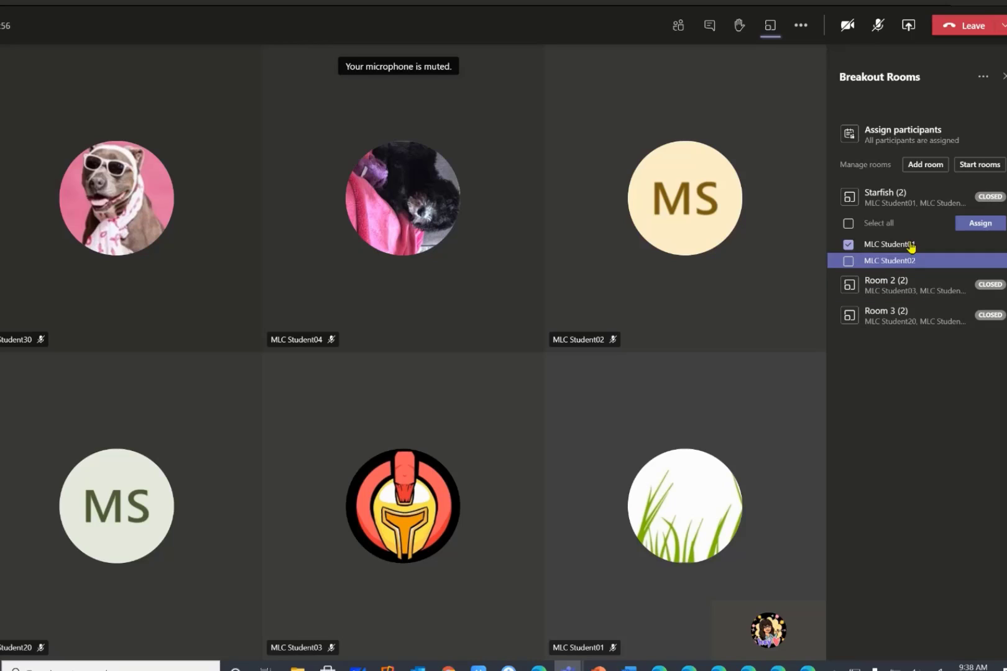
left_click(850, 262)
left_click(849, 245)
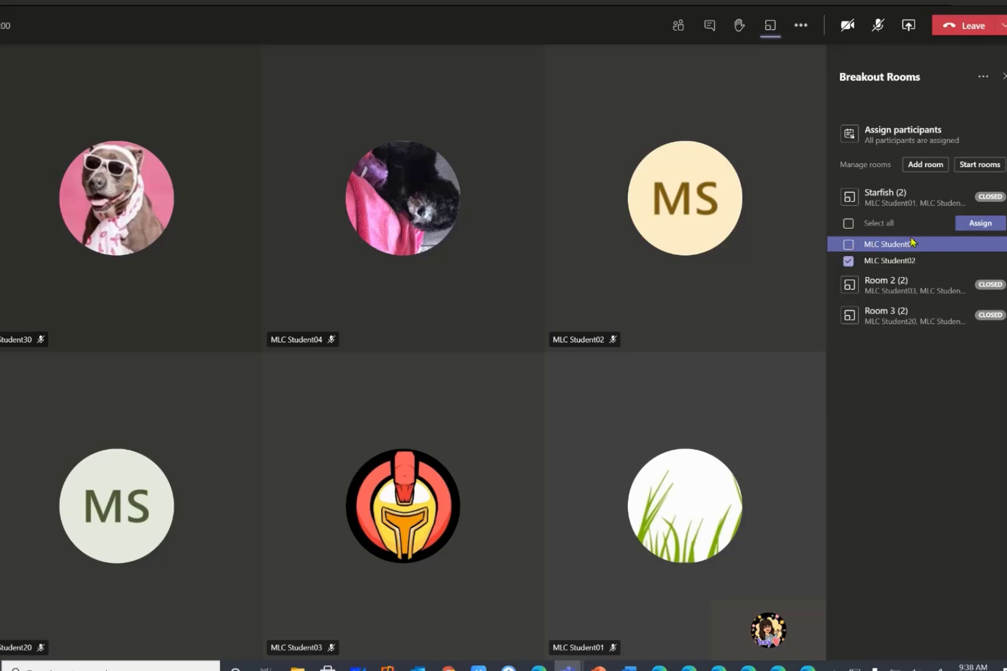
left_click(981, 228)
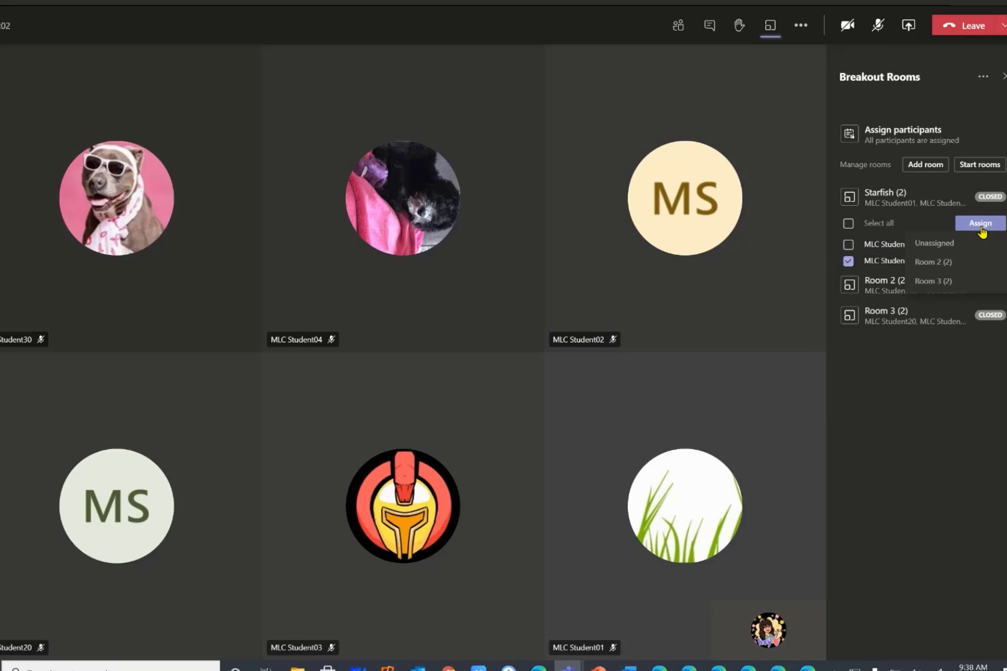
left_click(946, 266)
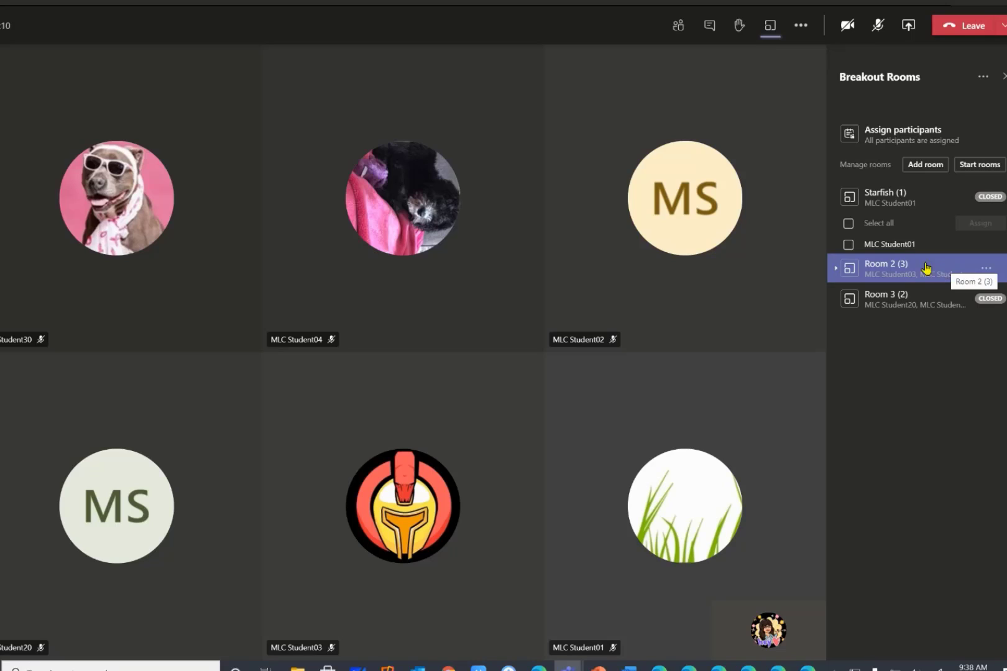
Step: Reassign MLC Student03 from Room 2 to the Starfish room
left_click(861, 271)
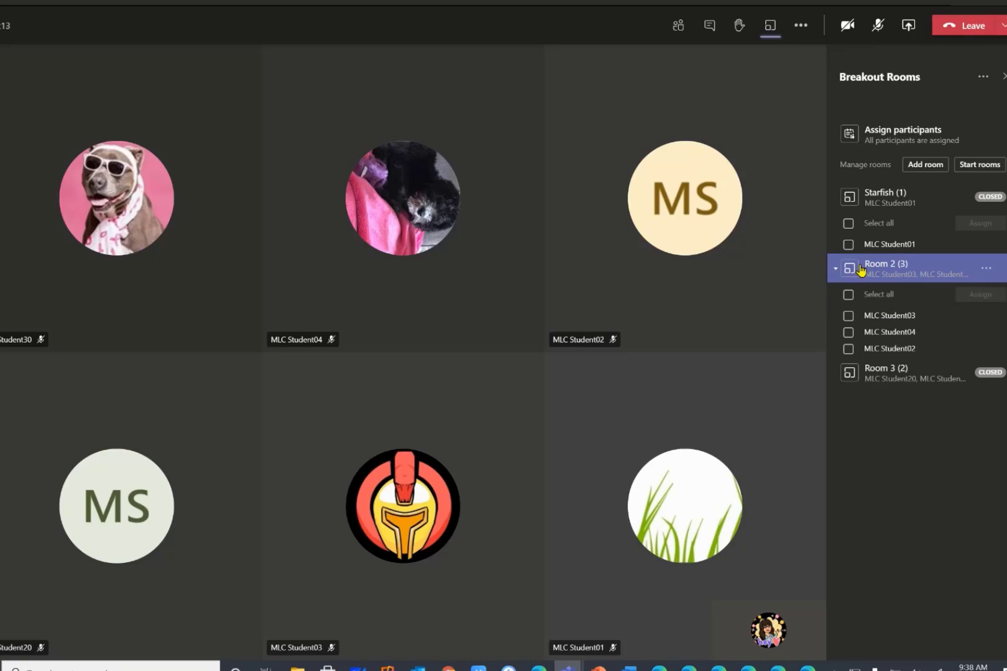
left_click(848, 315)
left_click(994, 296)
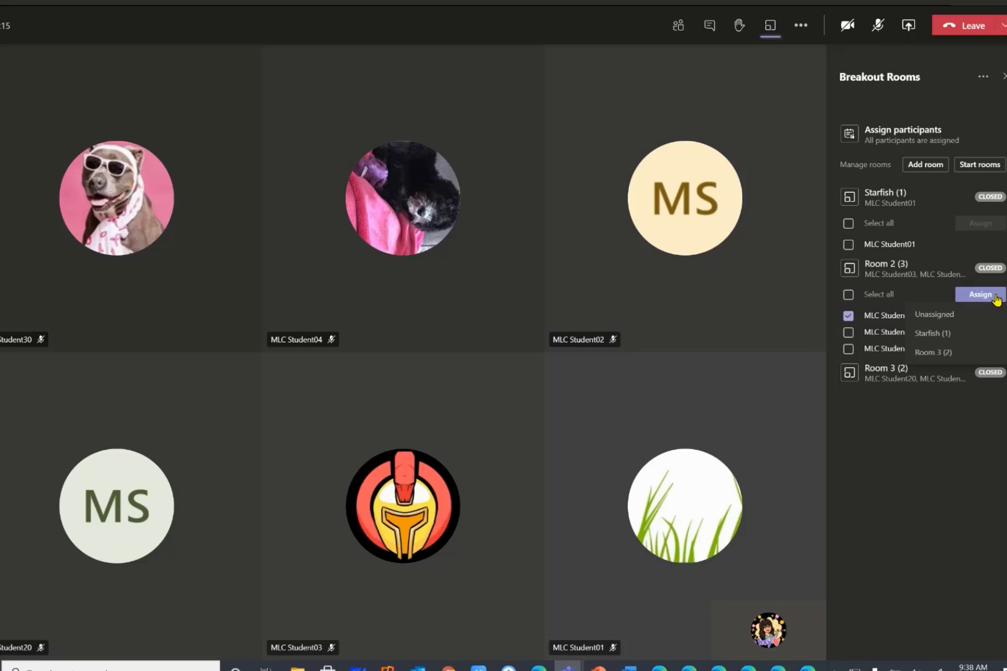
left_click(920, 333)
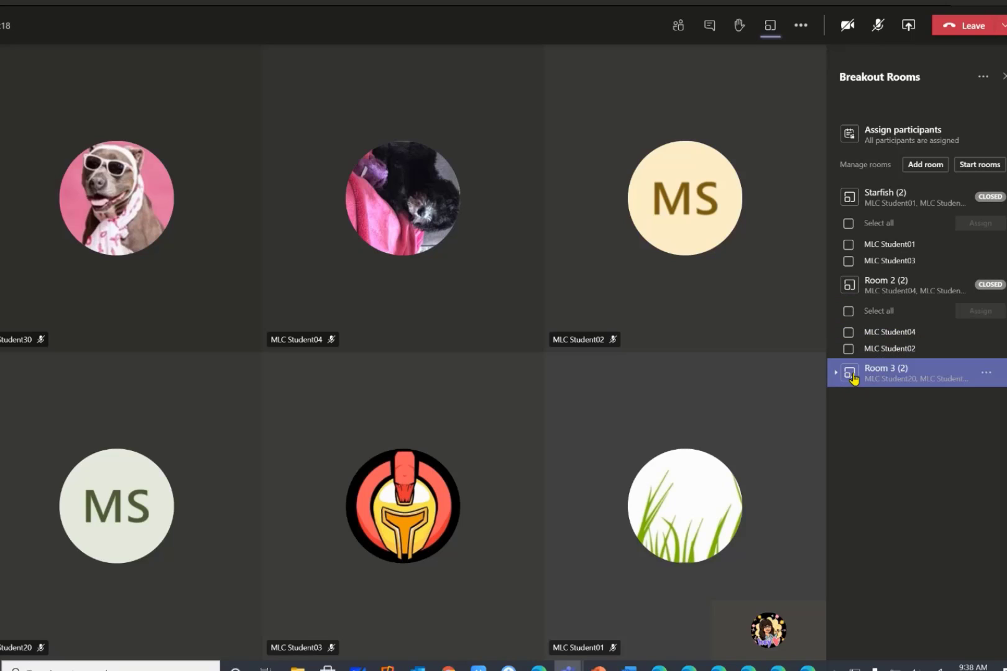
Step: Select all participants in Starfish, Room 2 and Room 3, and set each room's participants to Unassigned
left_click(850, 225)
left_click(839, 292)
left_click(840, 292)
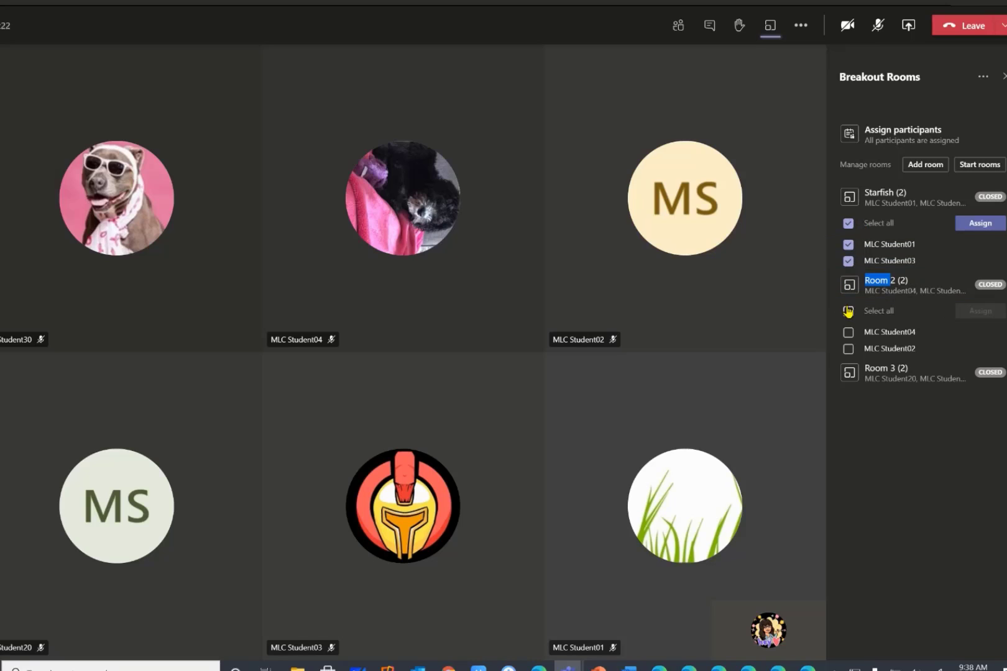
left_click(848, 311)
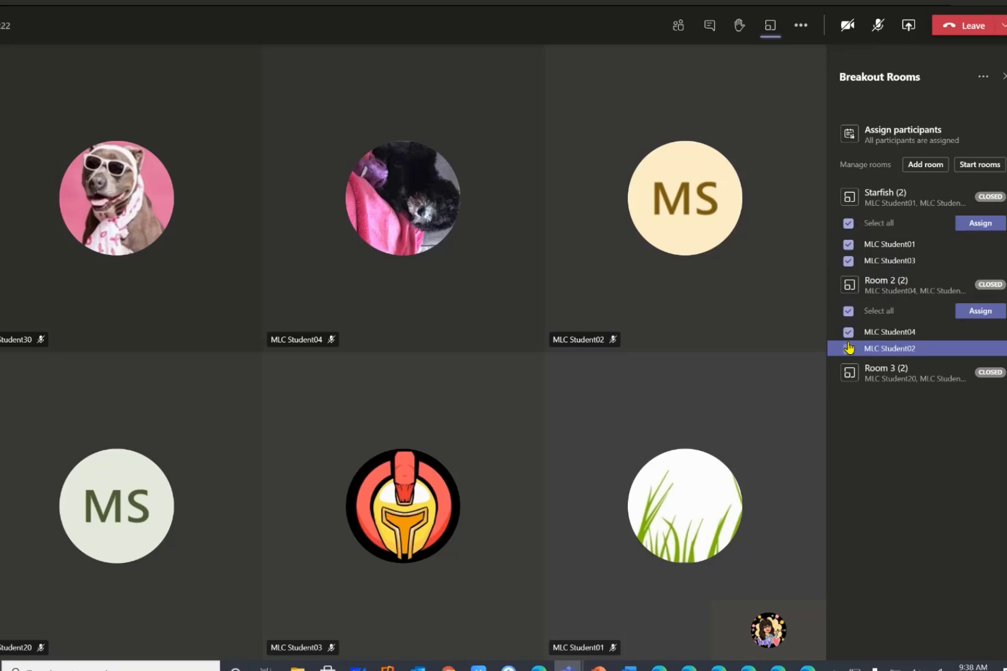
left_click(835, 371)
left_click(847, 399)
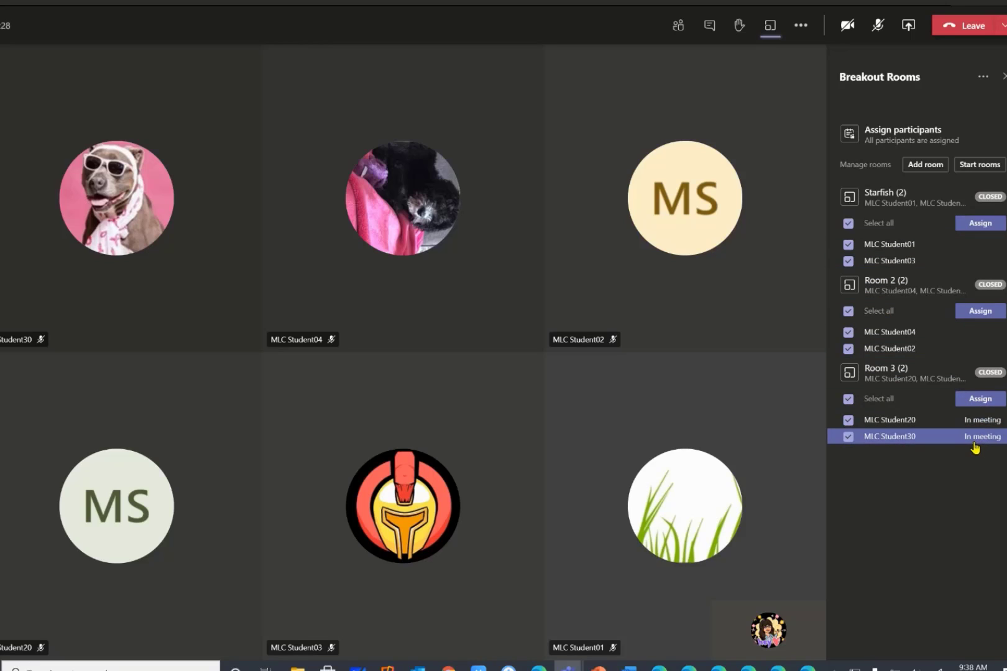
left_click(985, 225)
left_click(922, 246)
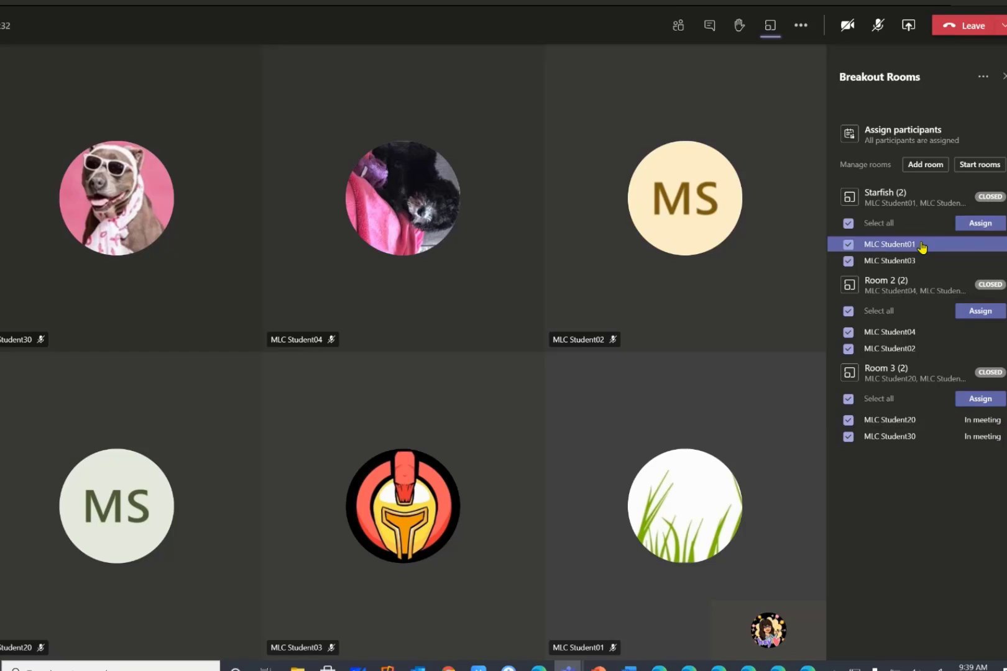
left_click(987, 312)
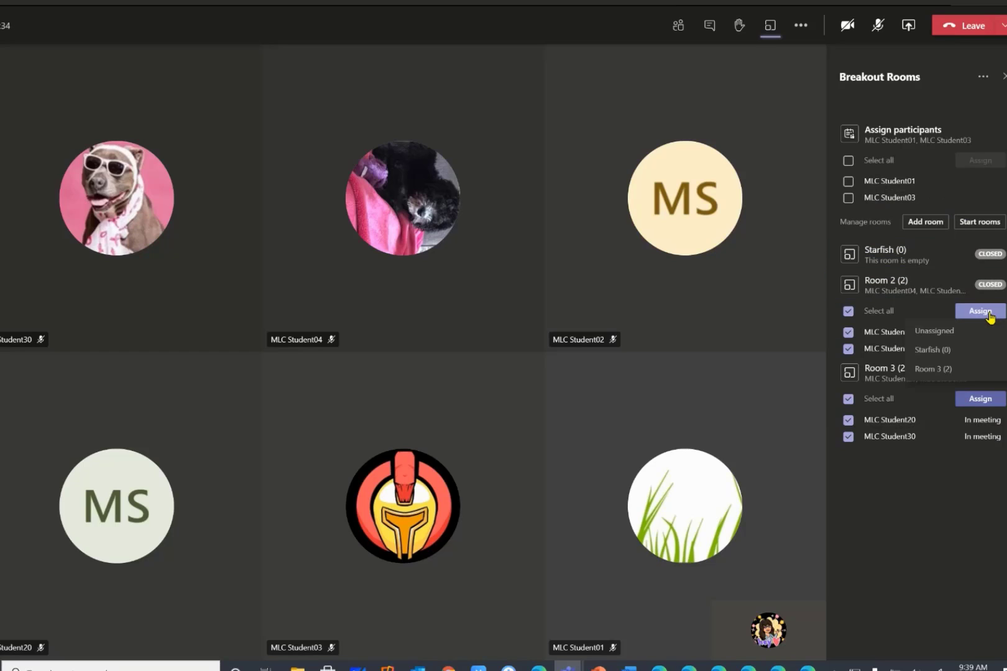
left_click(936, 341)
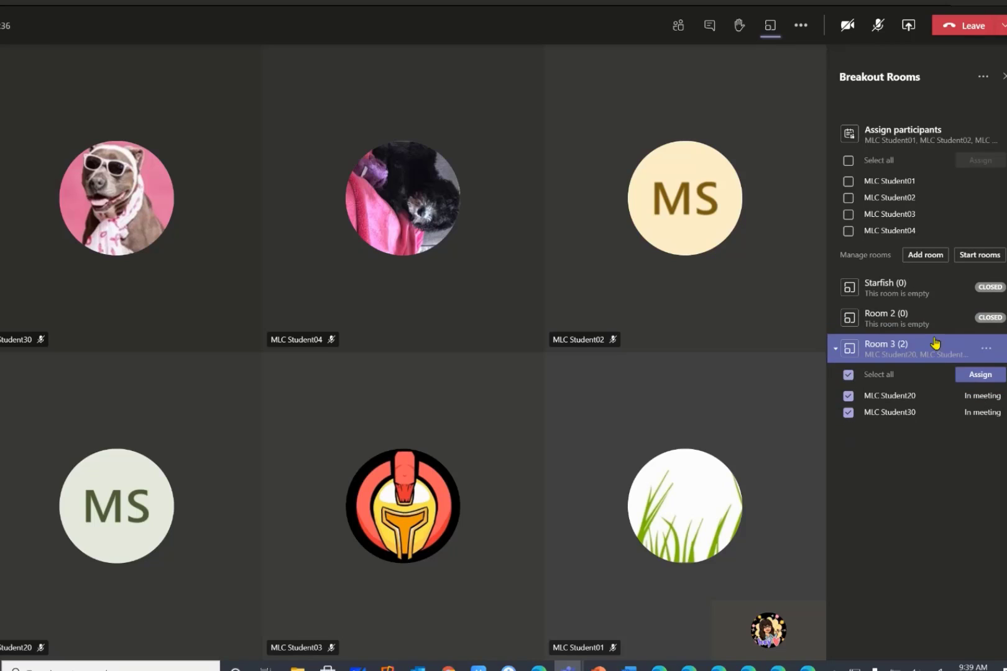
left_click(976, 377)
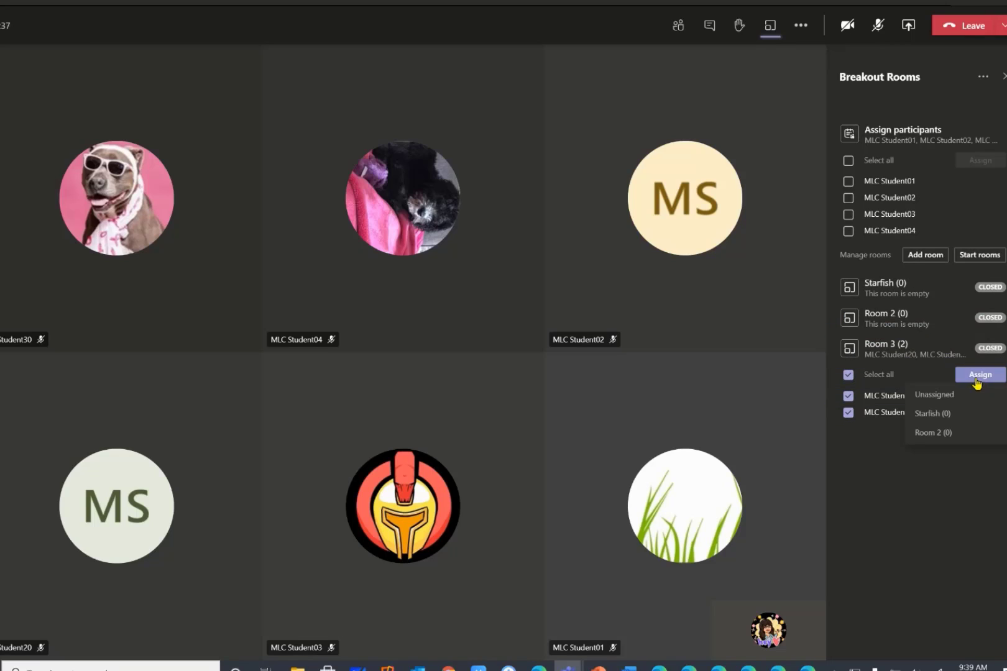
left_click(931, 394)
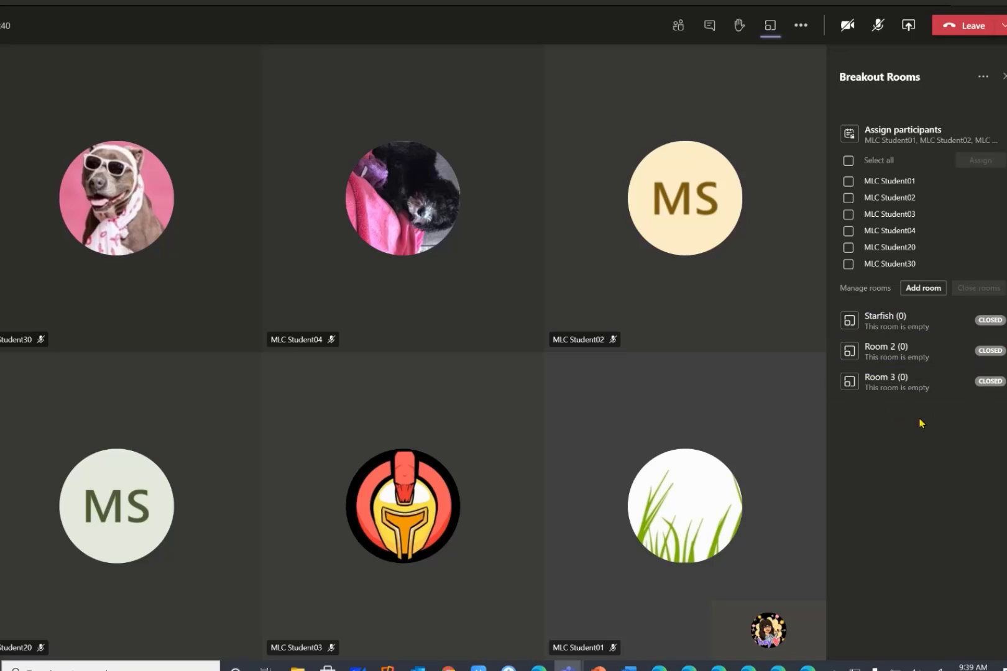